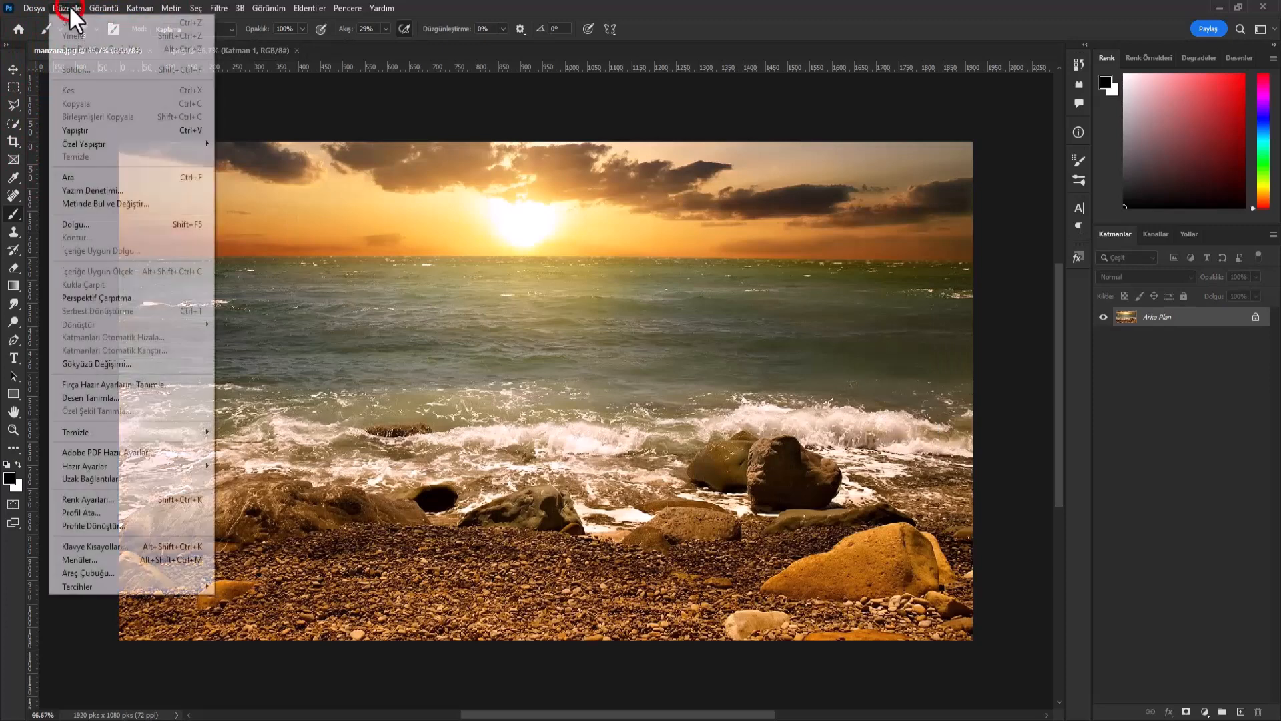
Paste the copied woman cutout into manzara.jpg and move it about 75 px right and 311 px down with Free Transform
{"action": "left_click", "coordinate": [96, 128]}
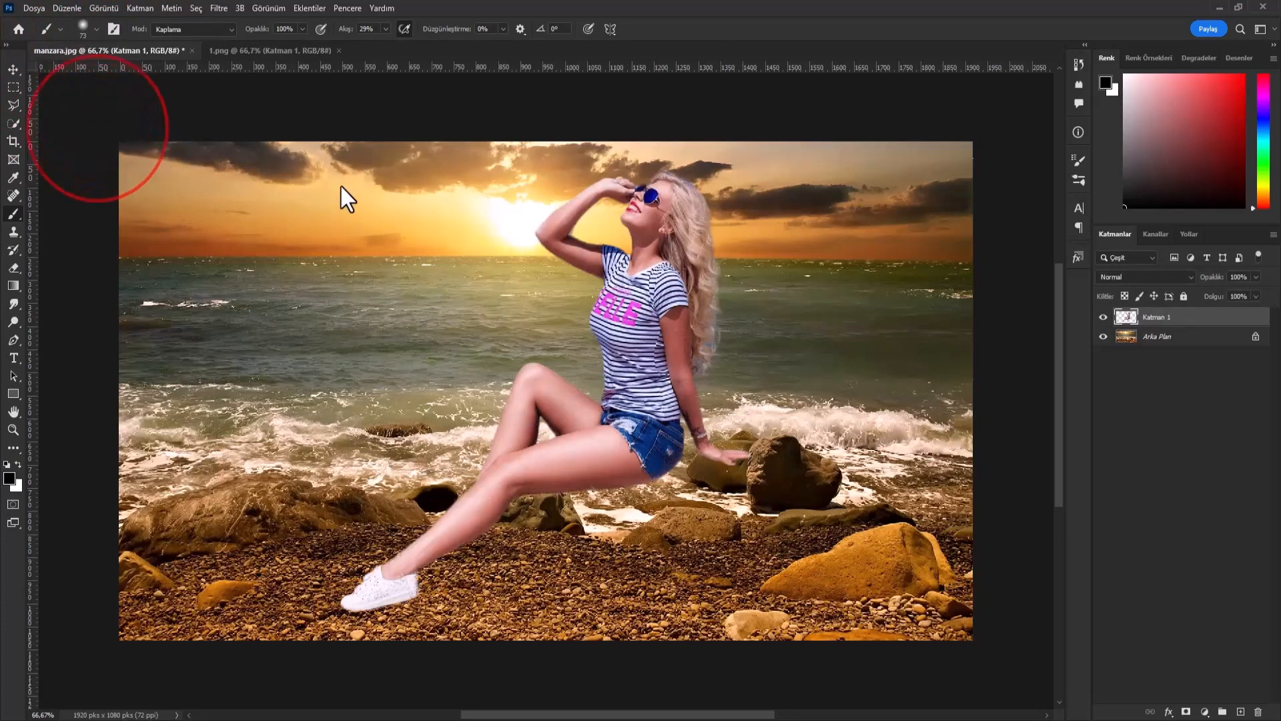
{"action": "left_click", "coordinate": [67, 8]}
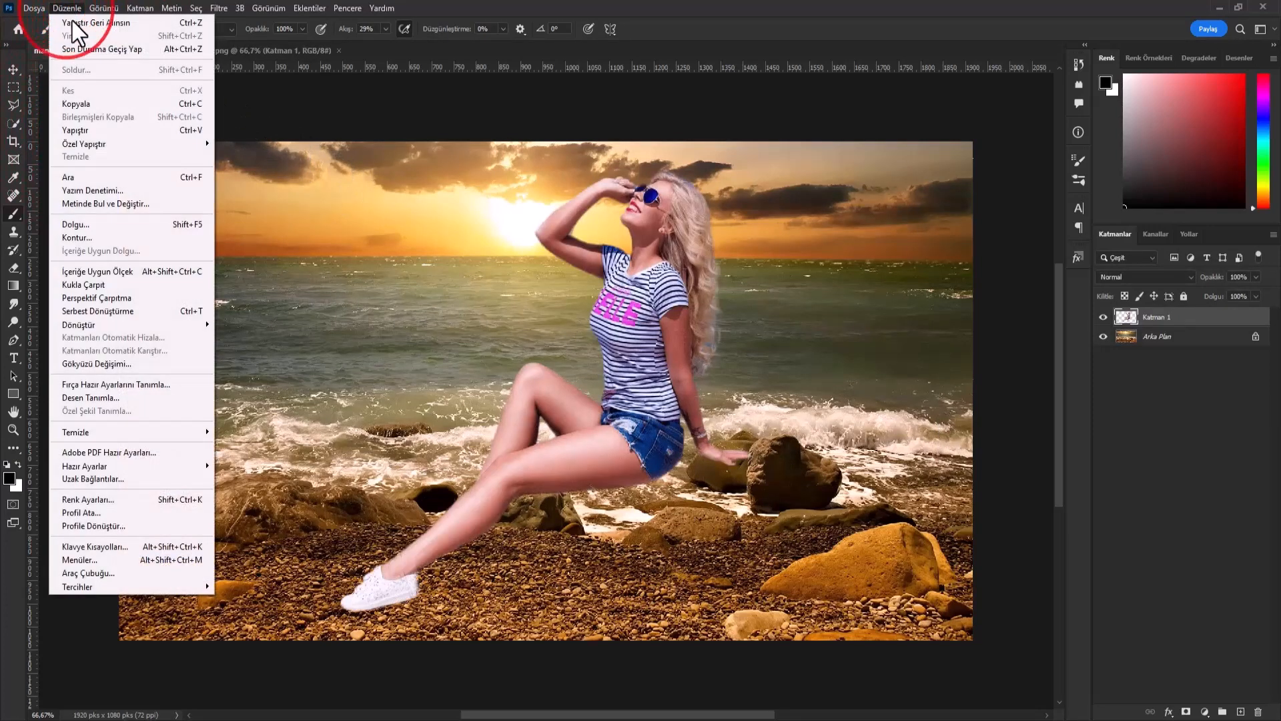
{"action": "left_click", "coordinate": [135, 309]}
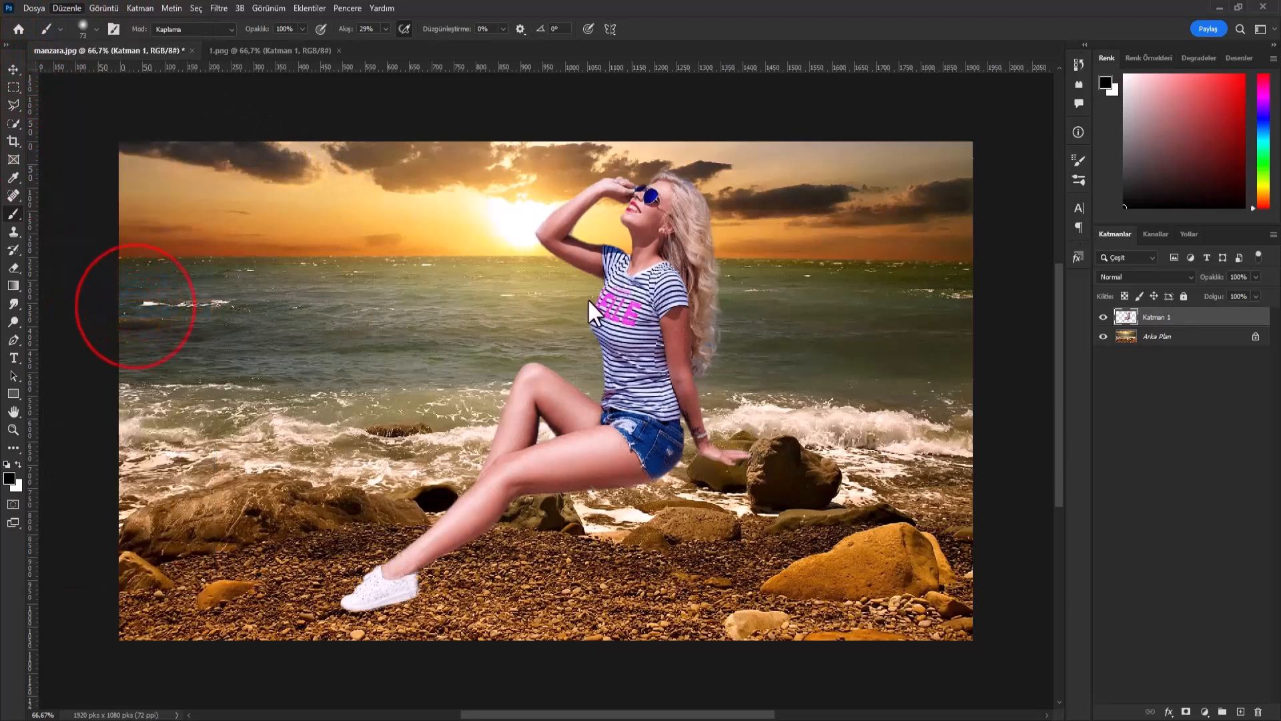
{"action": "left_click_drag", "start_coordinate": [634, 283], "coordinate": [670, 428]}
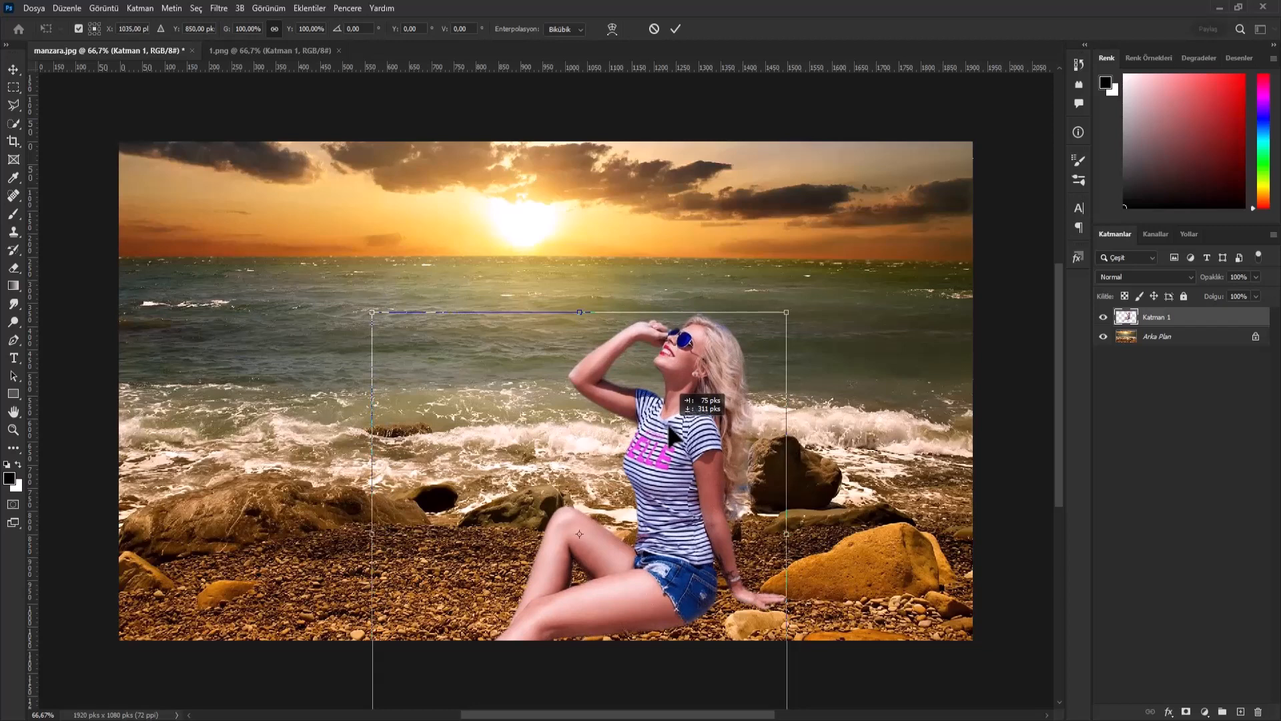
{"action": "left_click", "coordinate": [675, 29]}
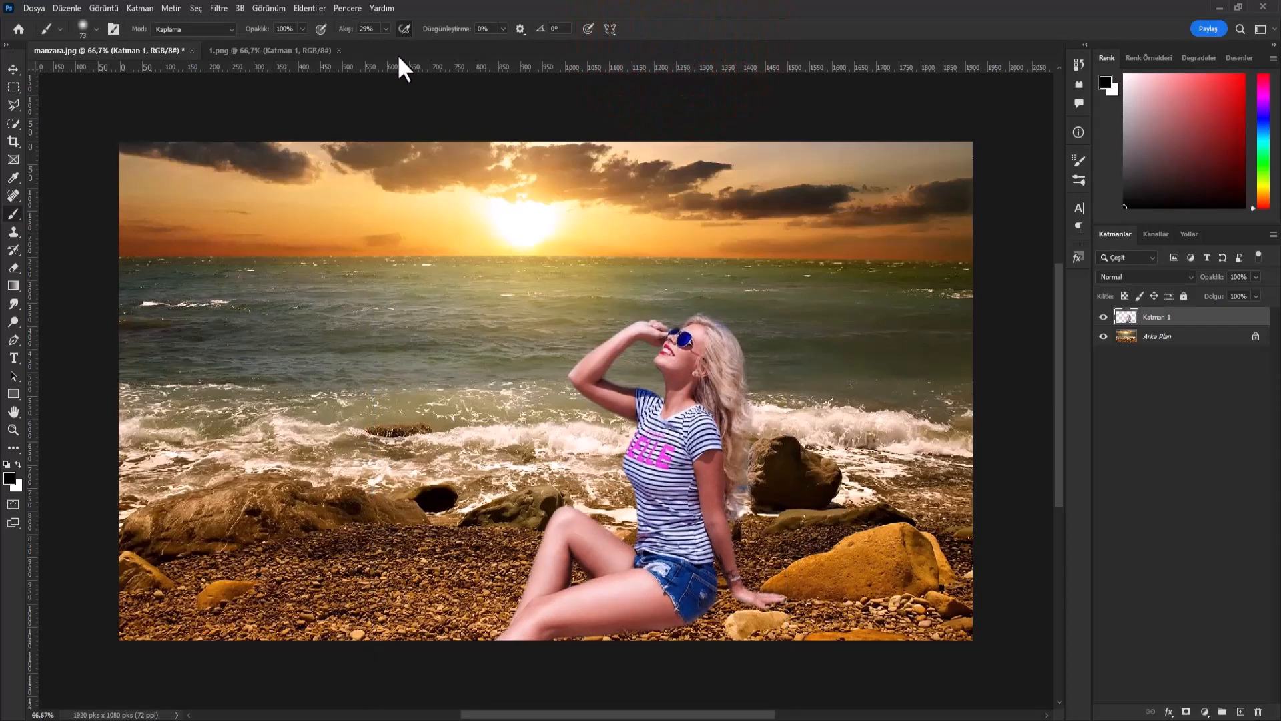
Start Match Color (Rengi Uydur) on the woman's layer with manzara.jpg as source and Birleştirilmiş as source layer
{"action": "left_click", "coordinate": [105, 8]}
{"action": "mouse_move", "coordinate": [168, 44]}
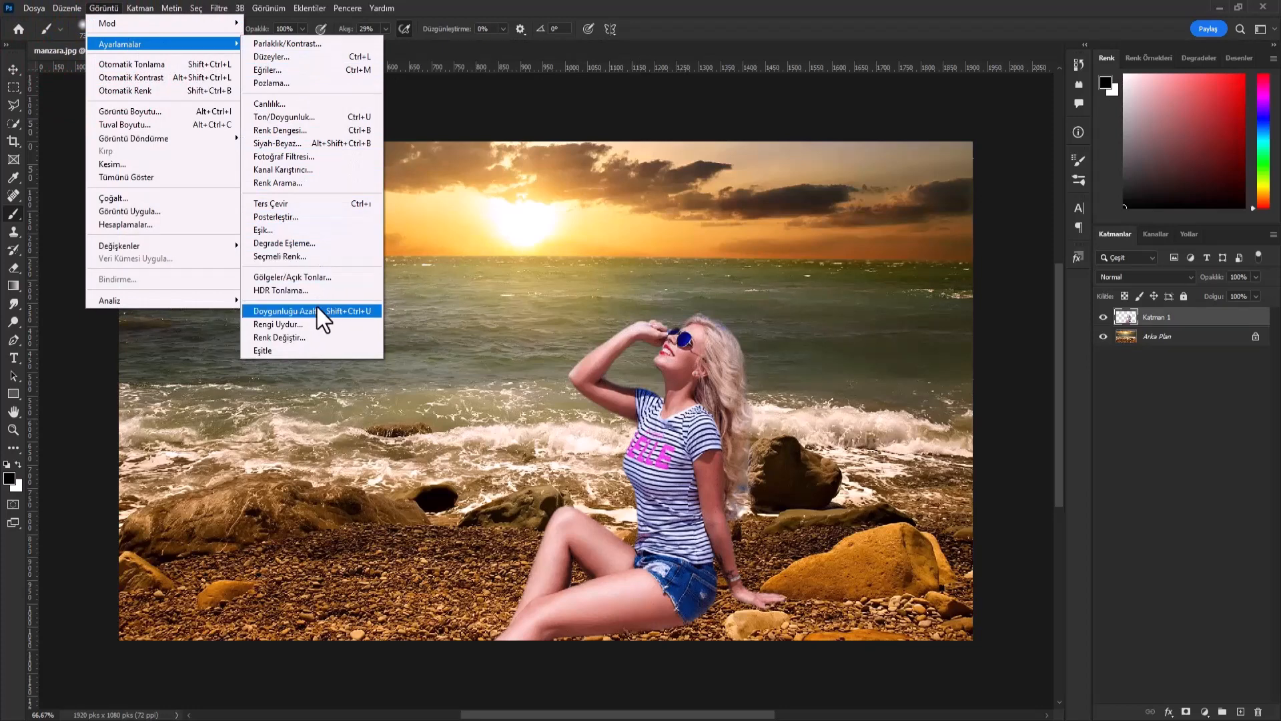
{"action": "left_click", "coordinate": [317, 323]}
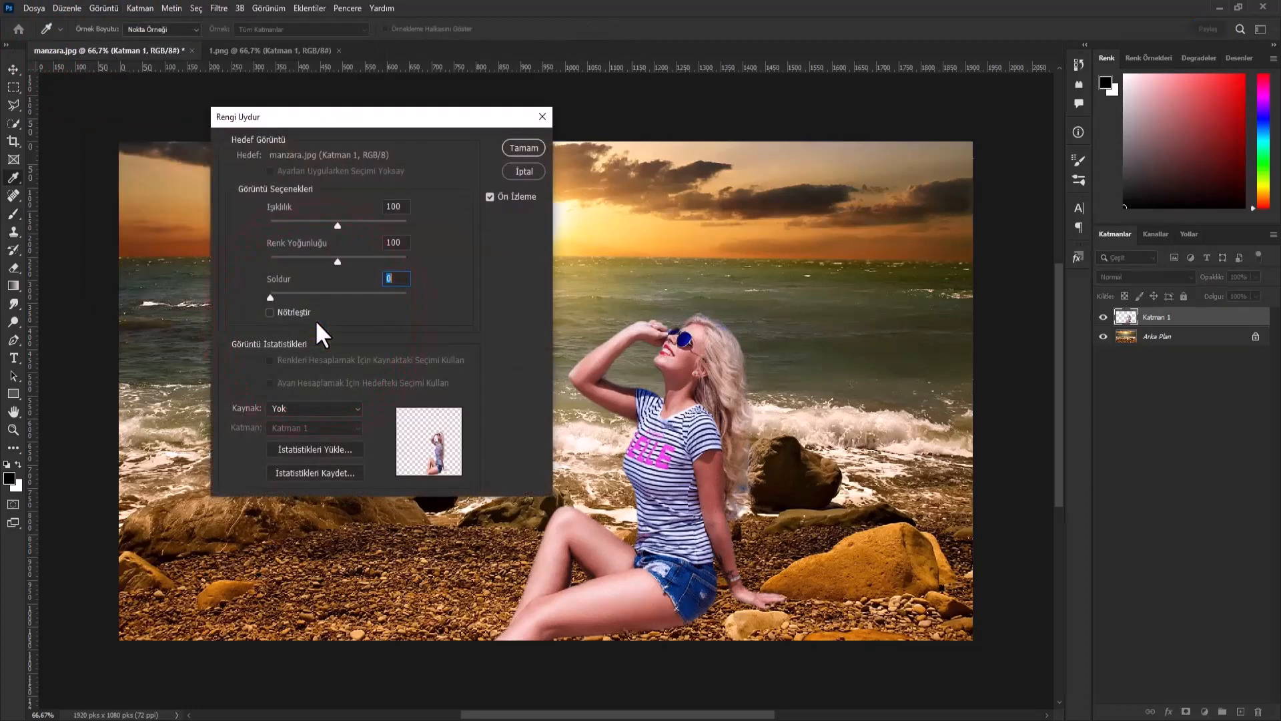
{"action": "left_click", "coordinate": [306, 407]}
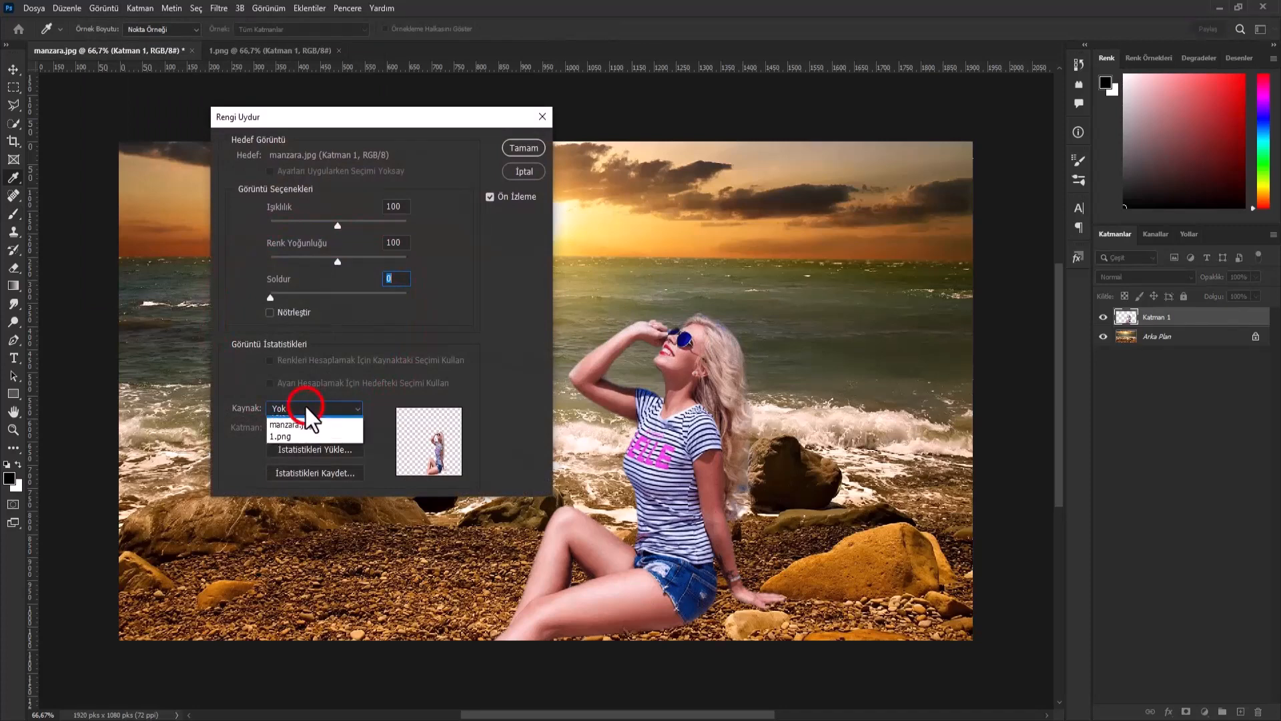
{"action": "left_click", "coordinate": [306, 431]}
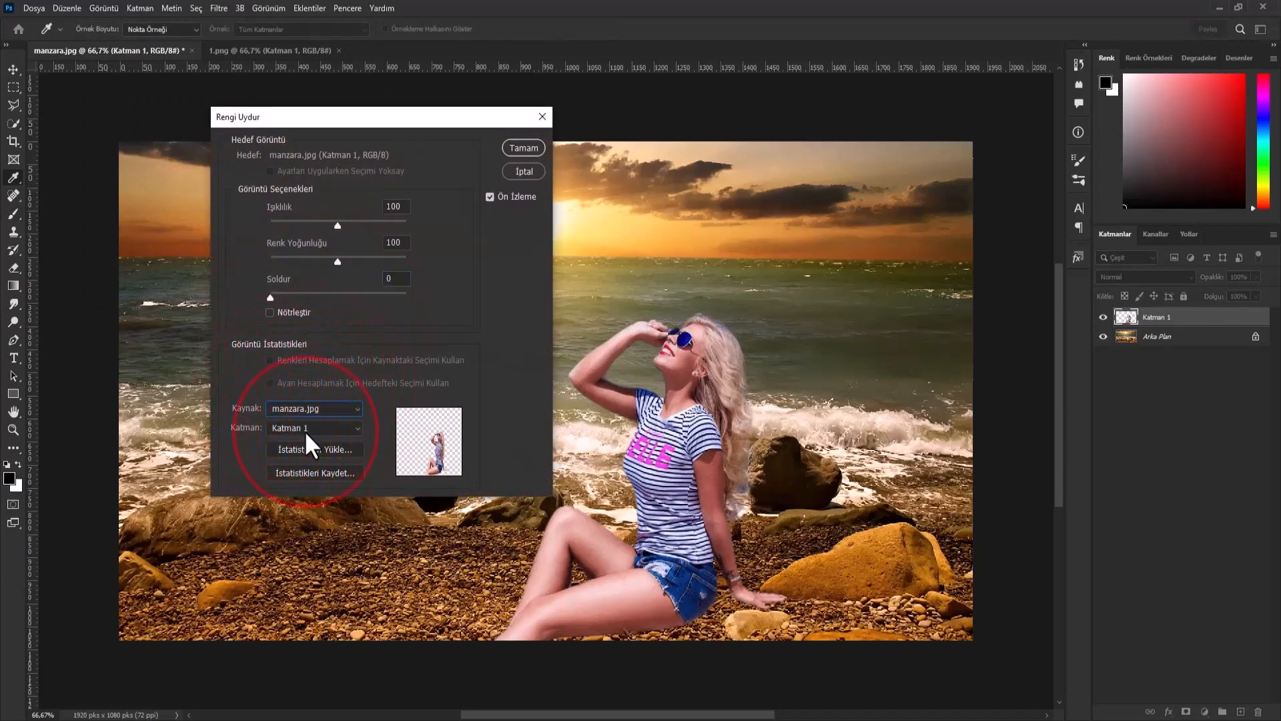
{"action": "left_click", "coordinate": [306, 429]}
{"action": "left_click", "coordinate": [307, 442]}
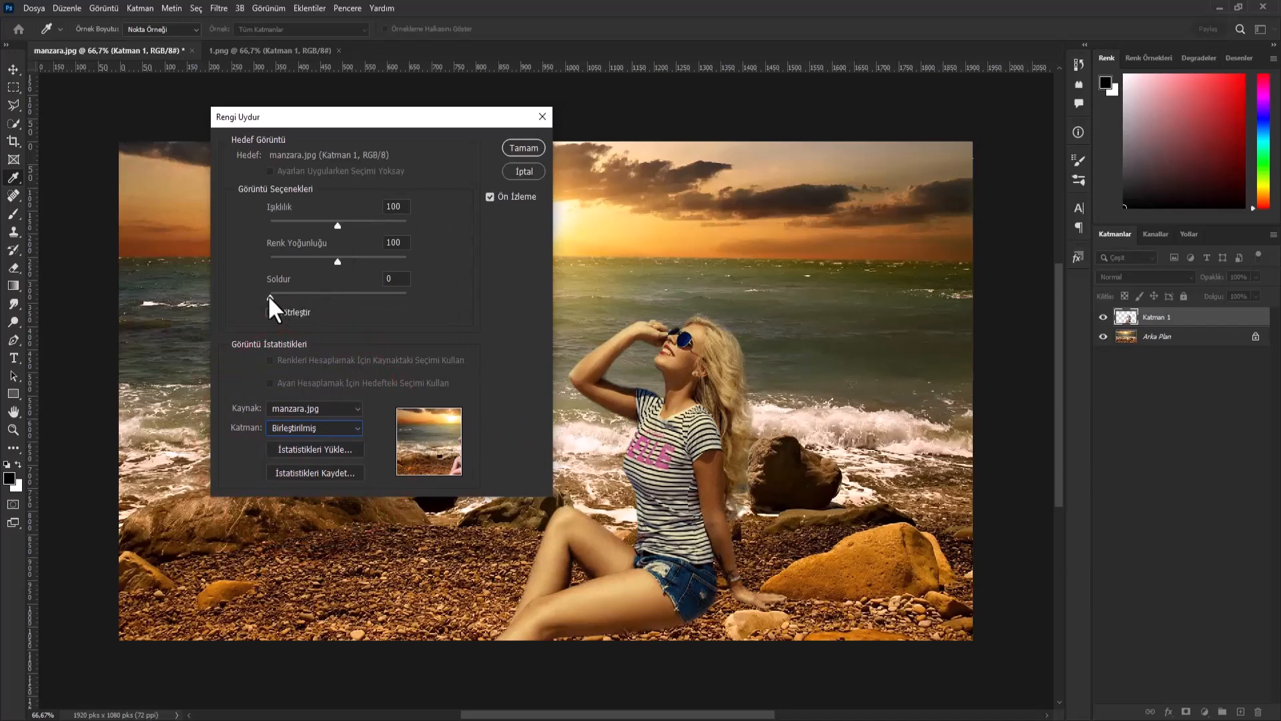
Set the Match Color fade (Soldur) to 31 and apply the adjustment
{"action": "left_click_drag", "start_coordinate": [271, 298], "coordinate": [297, 298]}
{"action": "left_click", "coordinate": [296, 298]}
{"action": "left_click", "coordinate": [314, 297]}
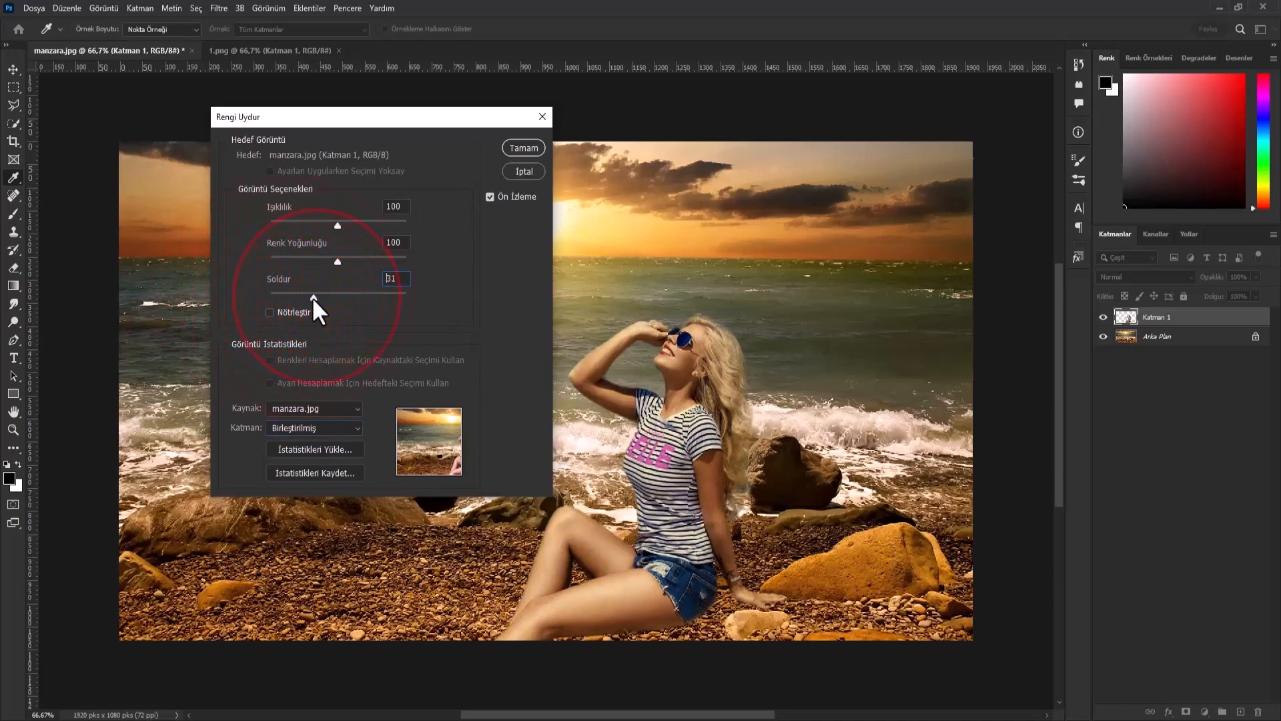
{"action": "left_click", "coordinate": [522, 146]}
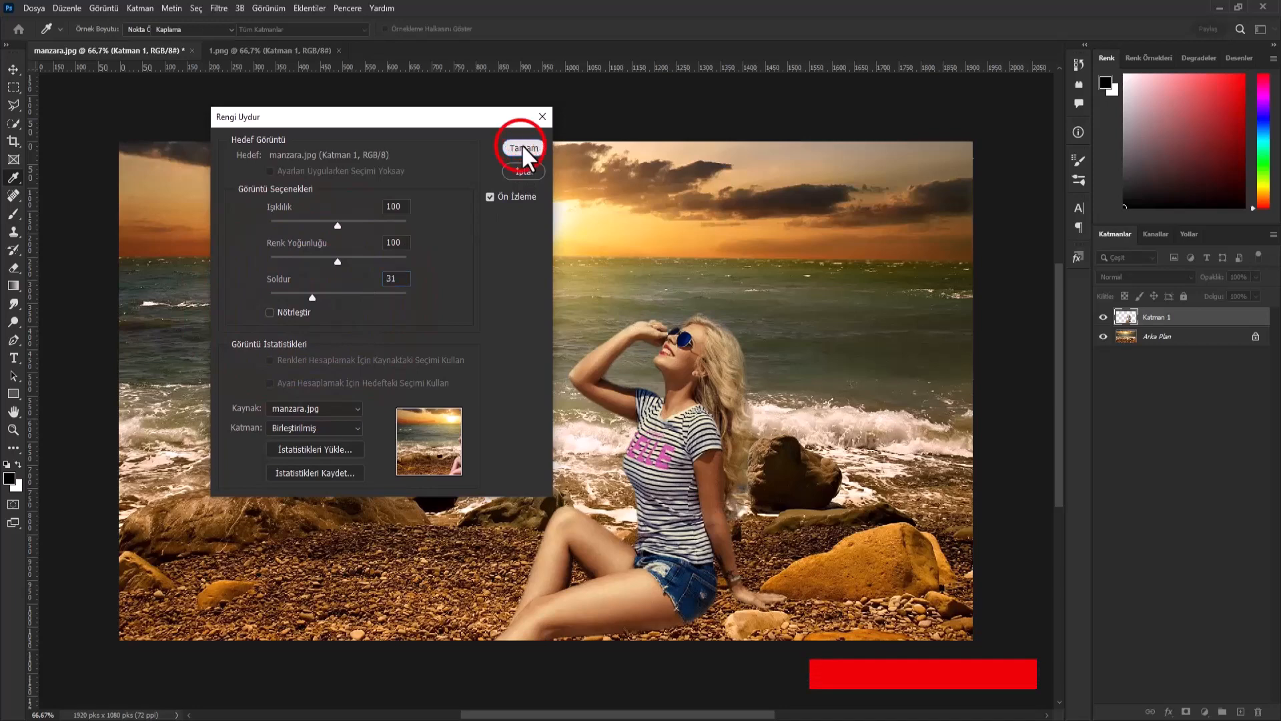
Add a new layer above the woman and paint a black 000000 brush shadow on the ground around her supporting hand
{"action": "key", "text": "b"}
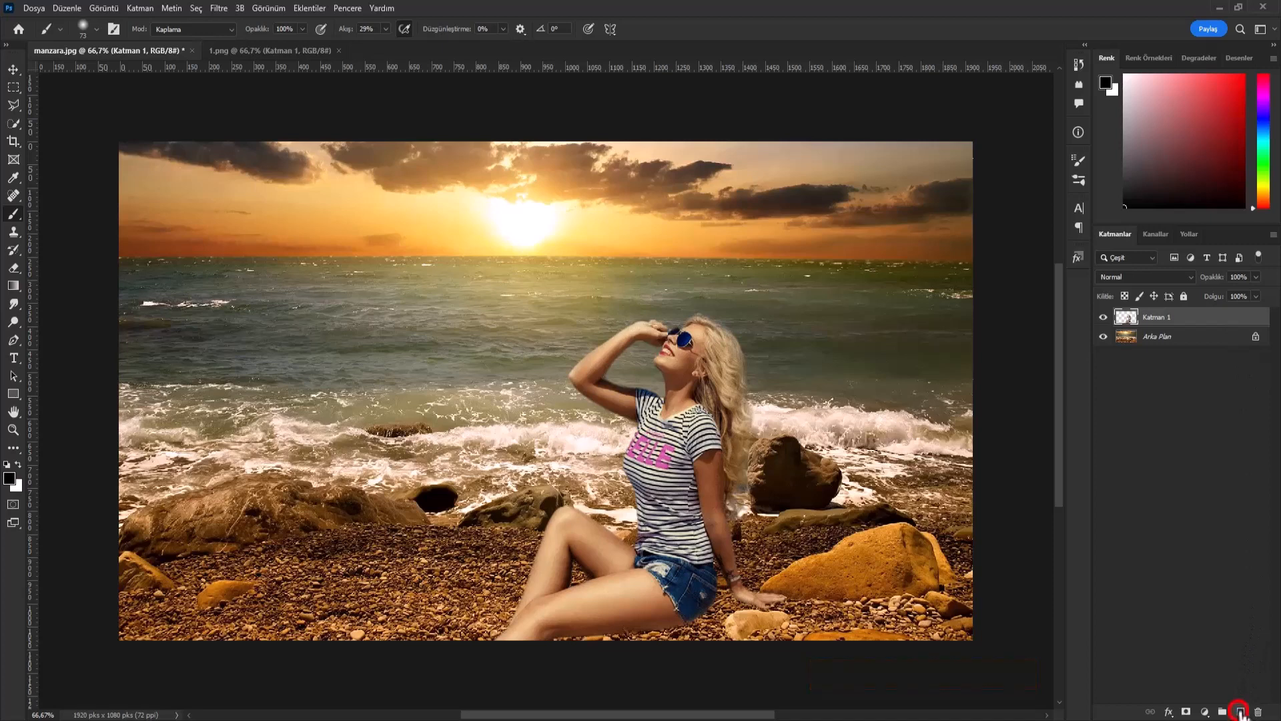
{"action": "left_click", "coordinate": [1240, 712]}
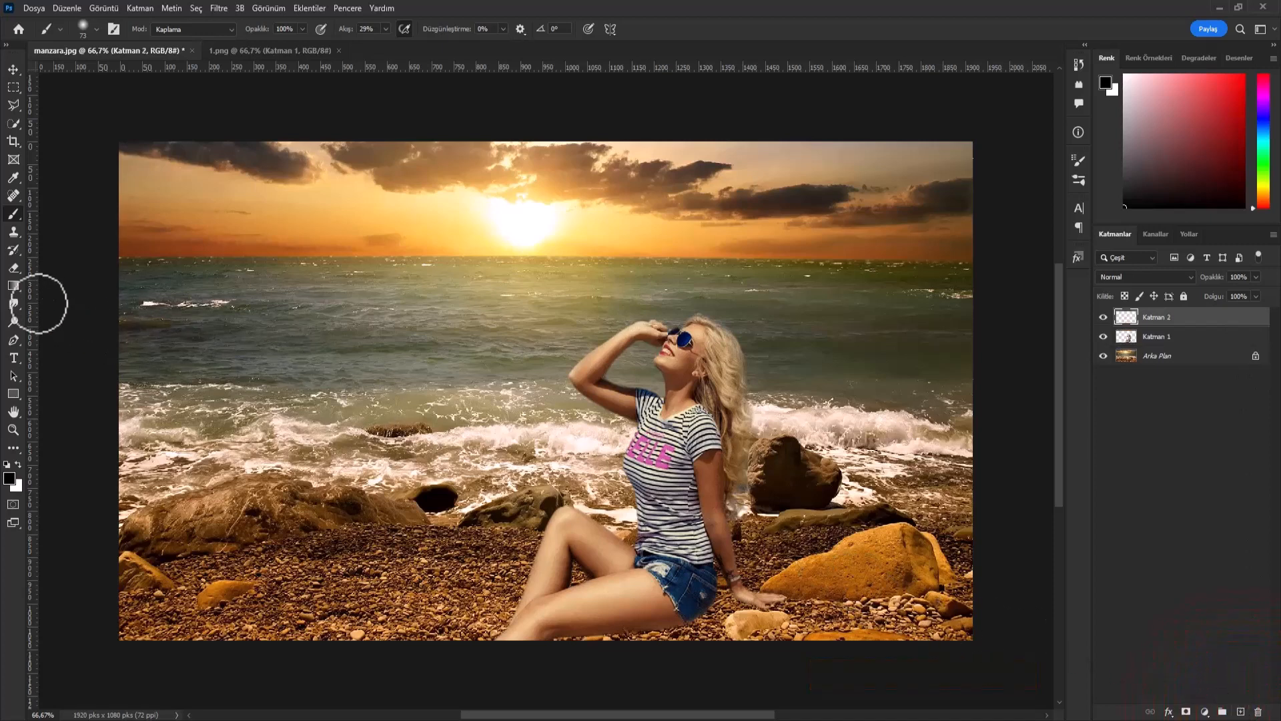
{"action": "left_click", "coordinate": [11, 212]}
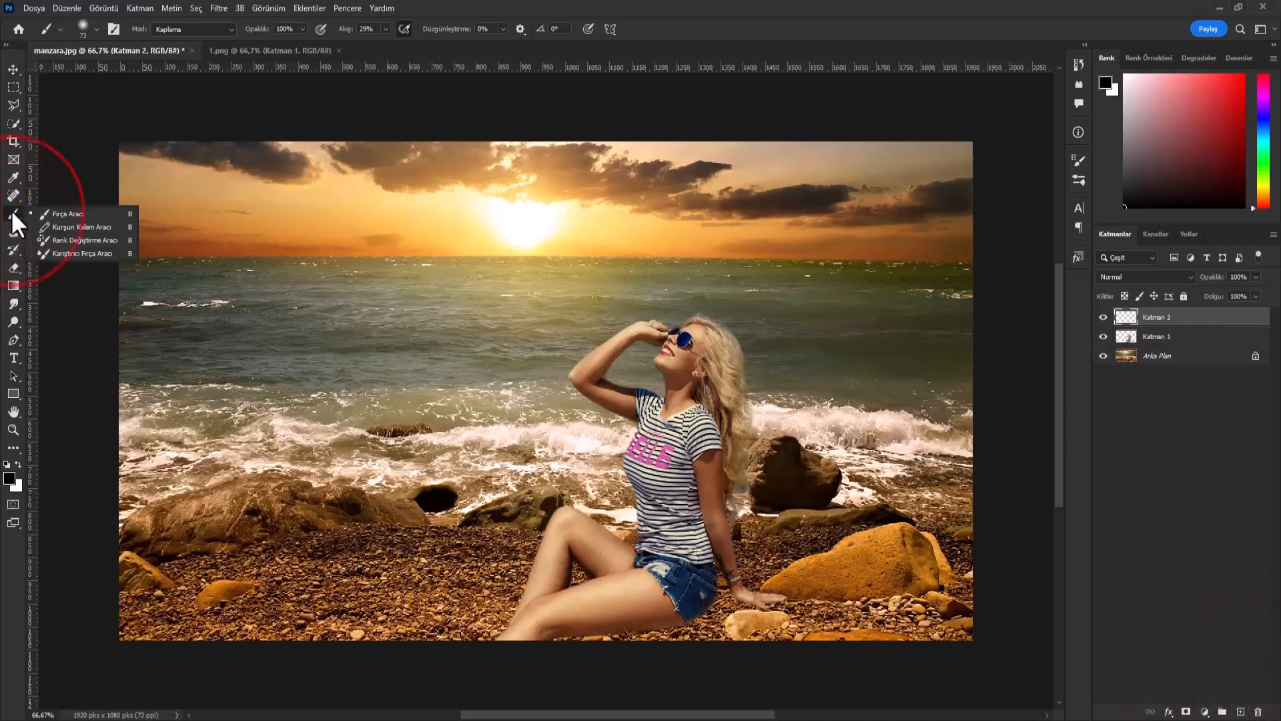
{"action": "left_click", "coordinate": [63, 214]}
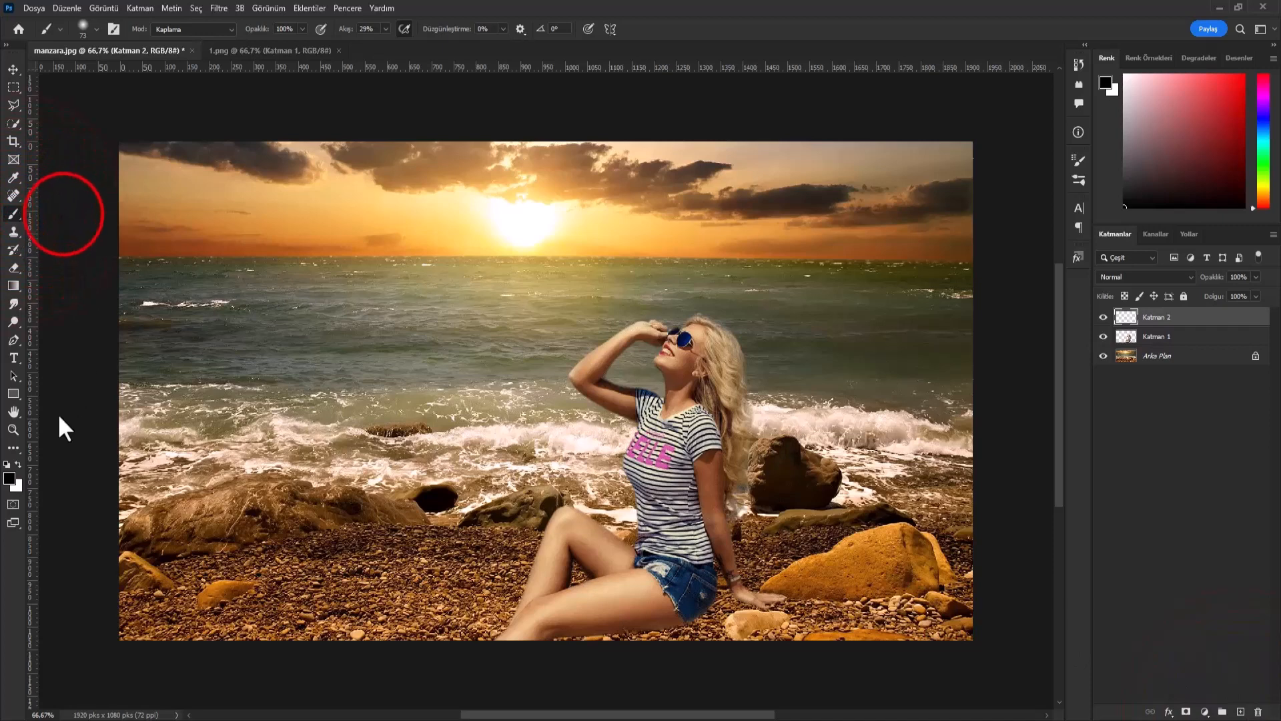
{"action": "left_click", "coordinate": [9, 475]}
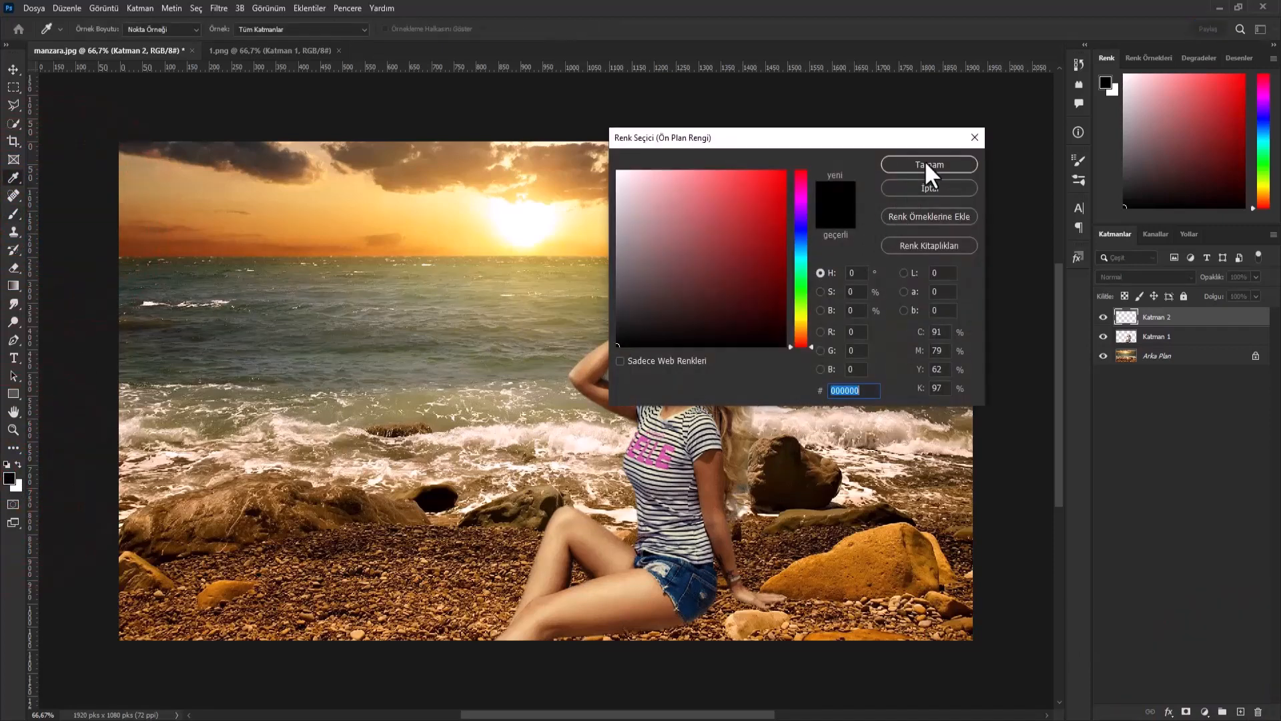
{"action": "left_click", "coordinate": [927, 164]}
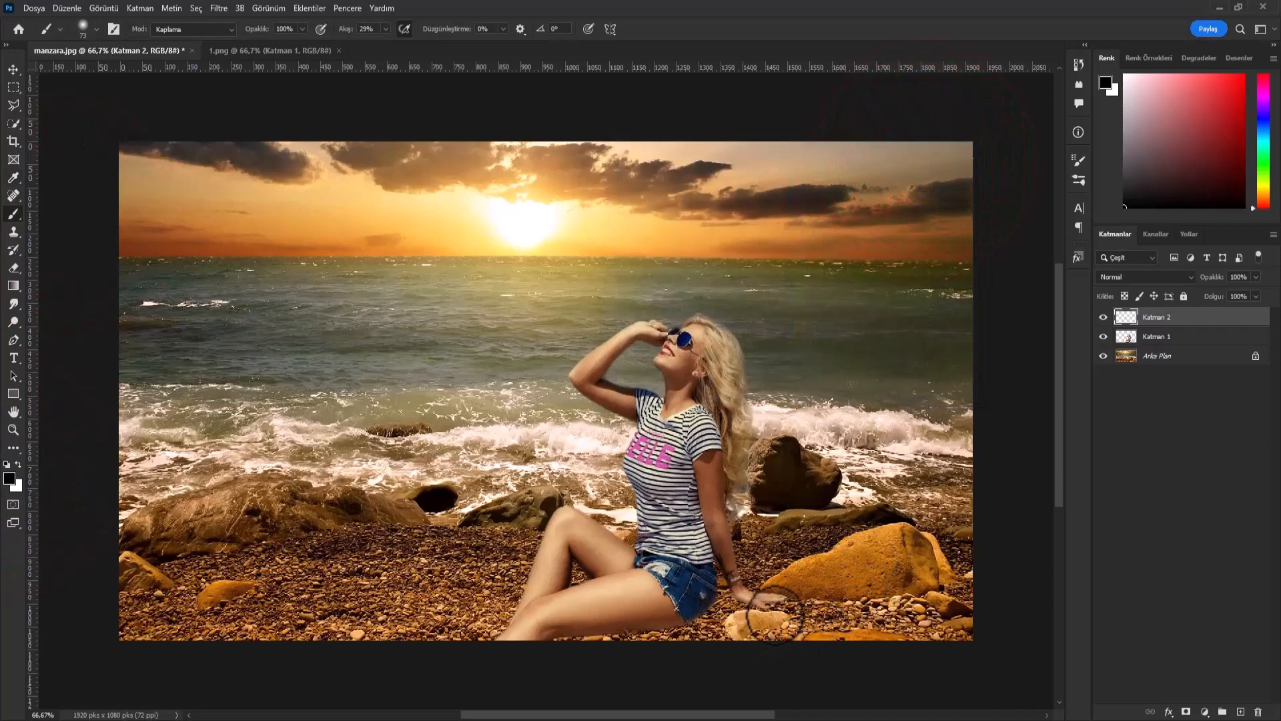
{"action": "mouse_move", "coordinate": [726, 604]}
{"action": "left_mouse_down"}
{"action": "mouse_move", "coordinate": [694, 629]}
{"action": "mouse_move", "coordinate": [558, 646]}
{"action": "mouse_move", "coordinate": [760, 605]}
{"action": "mouse_move", "coordinate": [768, 589]}
{"action": "mouse_move", "coordinate": [835, 594]}
{"action": "left_mouse_up"}
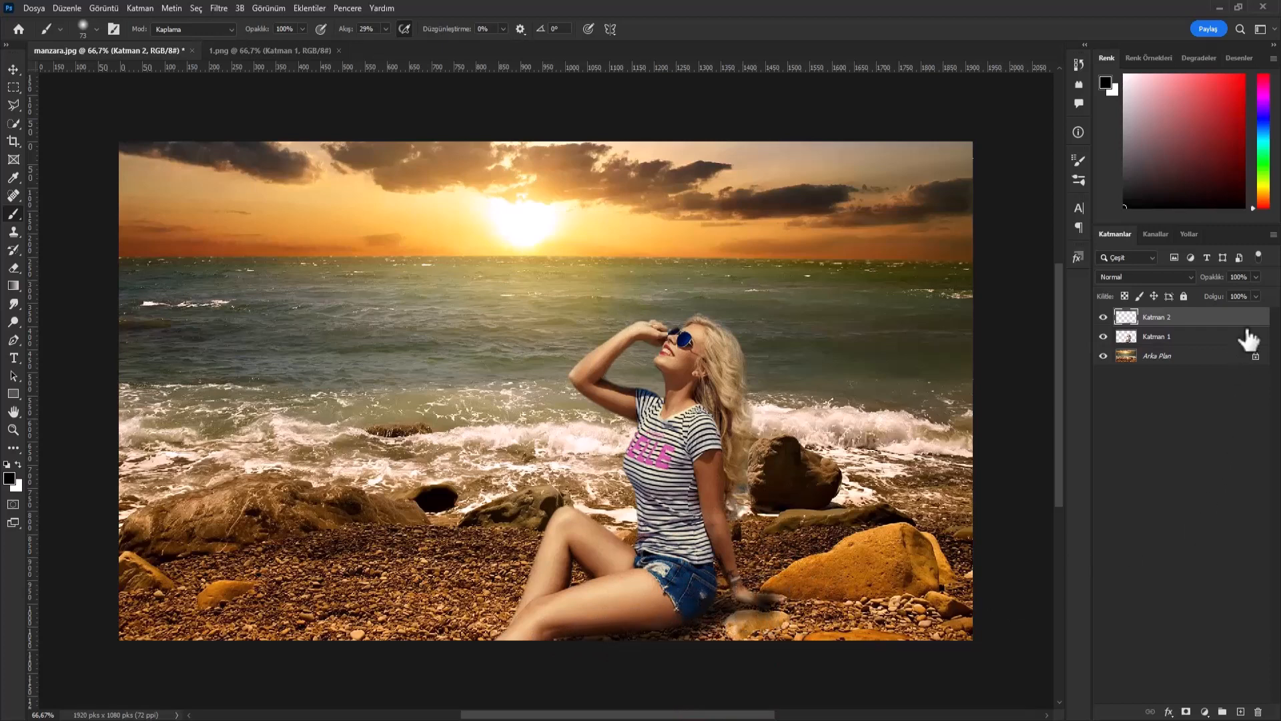
Reduce the fill (Dolgu) of the shadow layer Katman 2 to 64% and deselect the layer
{"action": "left_click", "coordinate": [1256, 295]}
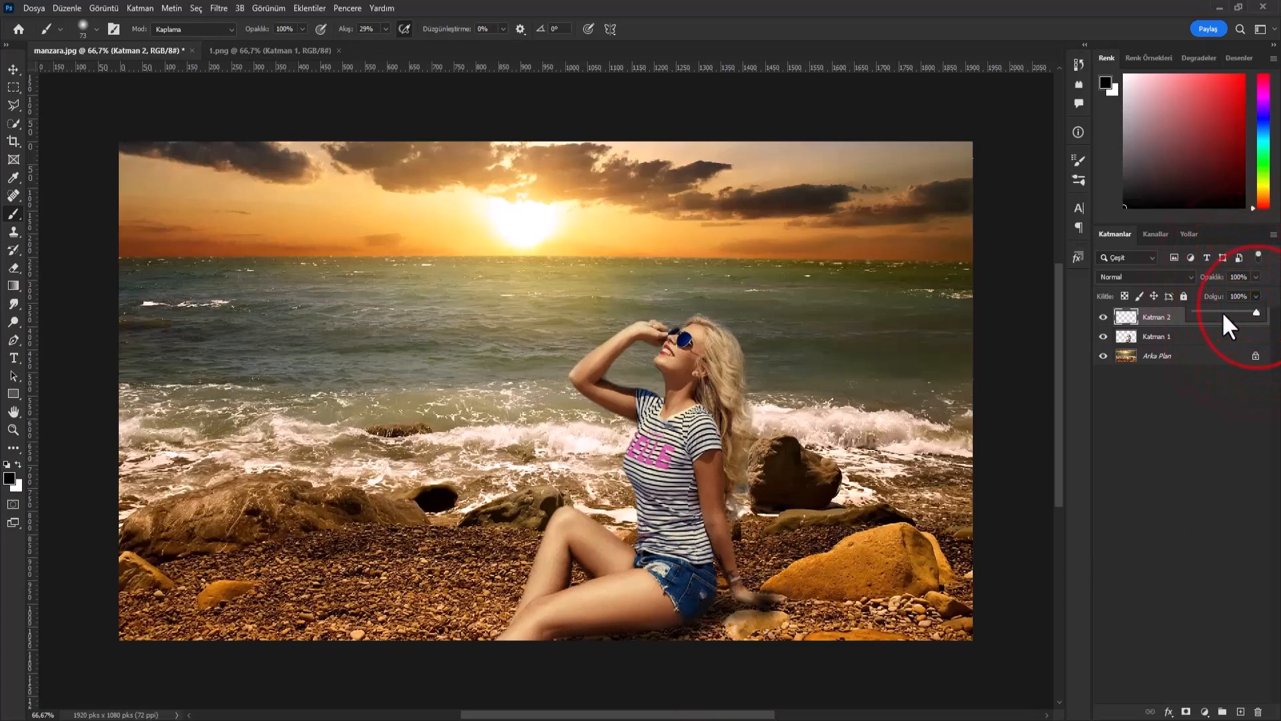
{"action": "mouse_move", "coordinate": [1224, 314]}
{"action": "left_mouse_down"}
{"action": "mouse_move", "coordinate": [1211, 310]}
{"action": "mouse_move", "coordinate": [1235, 308]}
{"action": "left_mouse_up"}
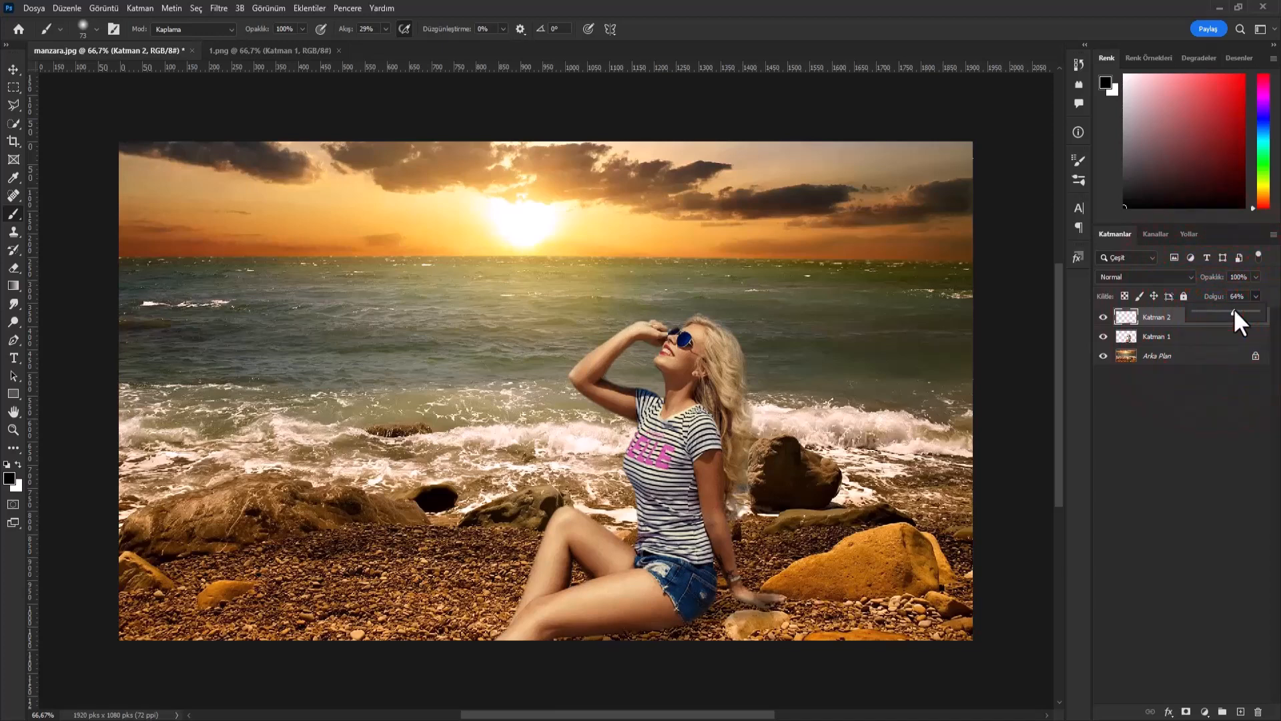
{"action": "left_click", "coordinate": [1236, 414]}
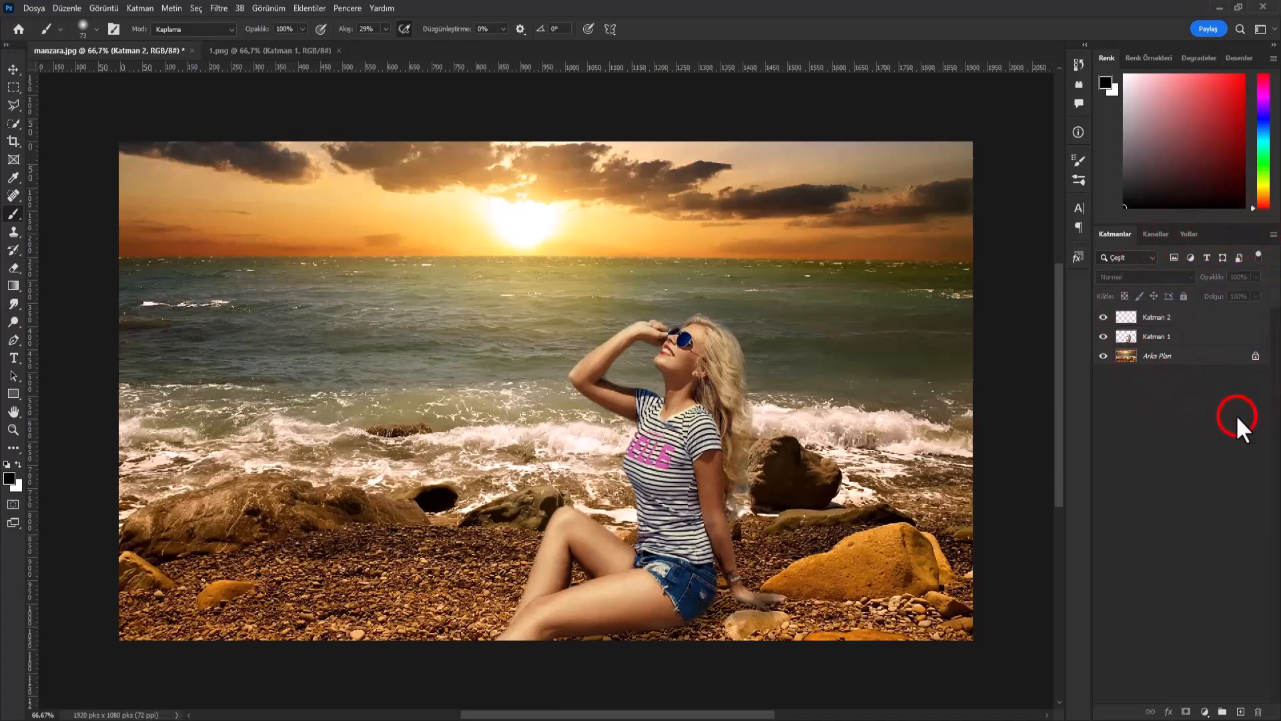
Clean up the excess shadow over the woman's hand on layer Katman 2 with the Eraser, and return to the Move tool
{"action": "left_click", "coordinate": [14, 268]}
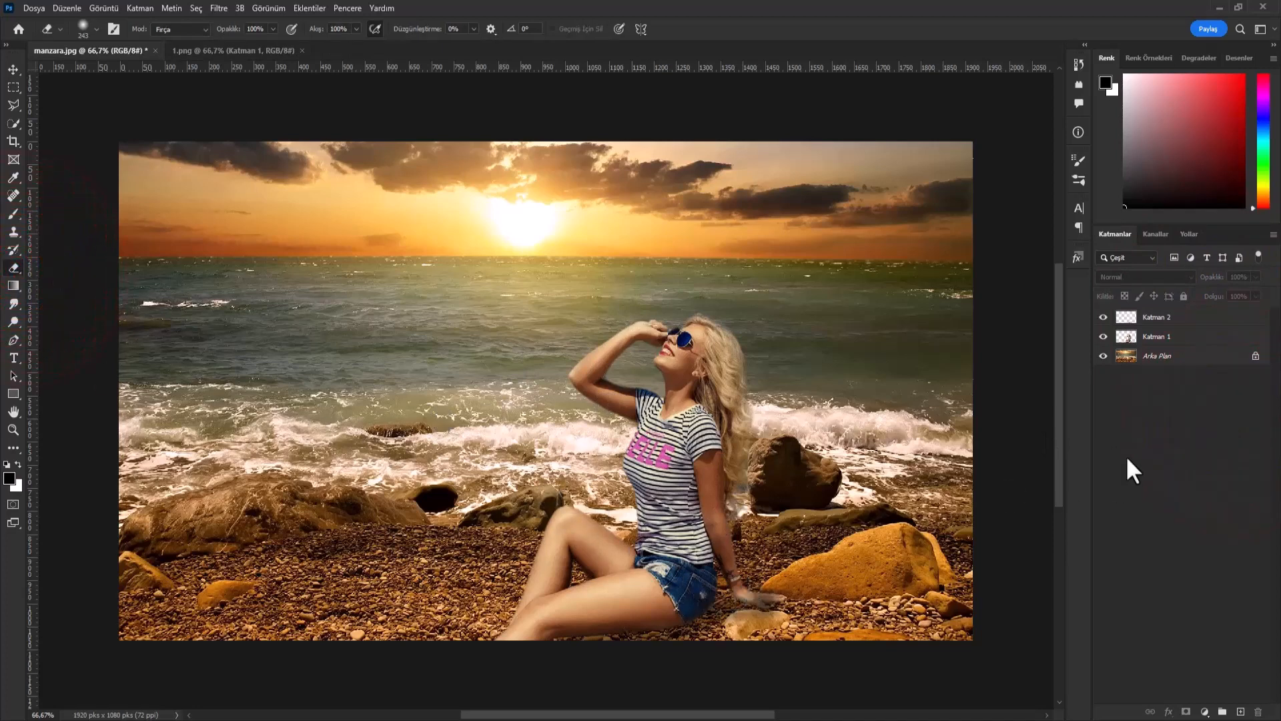
{"action": "left_click", "coordinate": [1198, 317]}
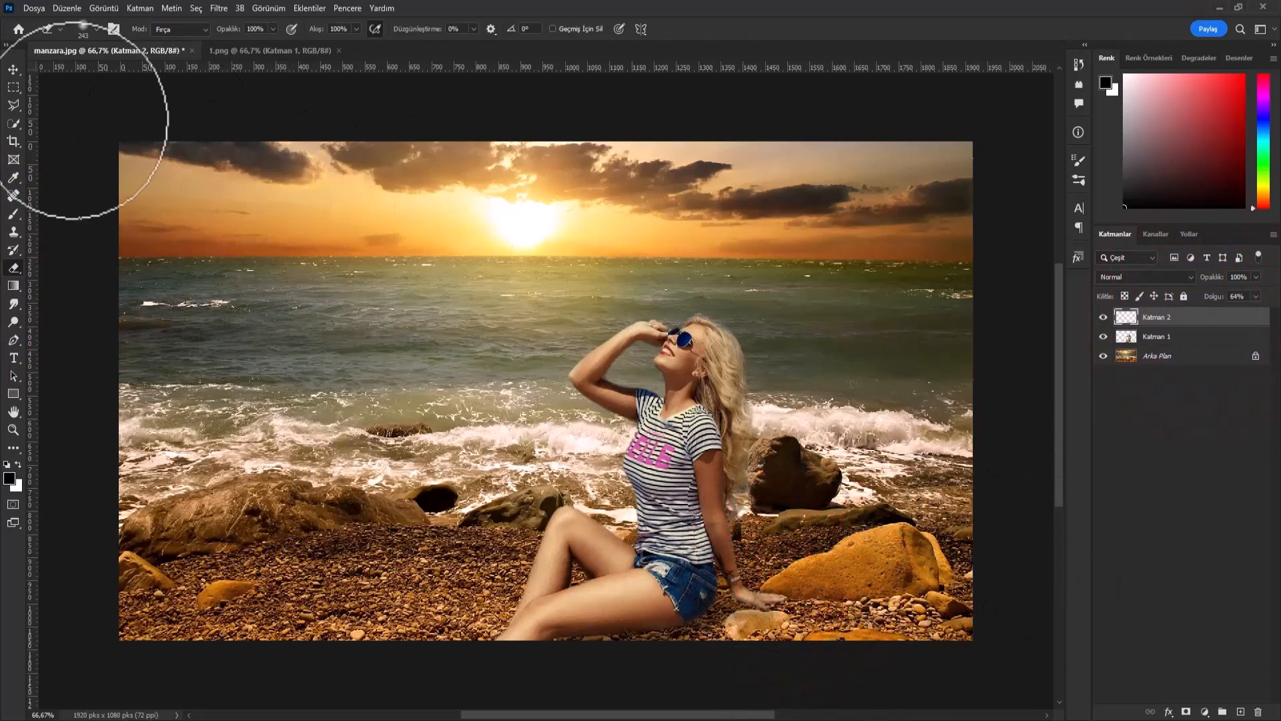
{"action": "left_click", "coordinate": [14, 70]}
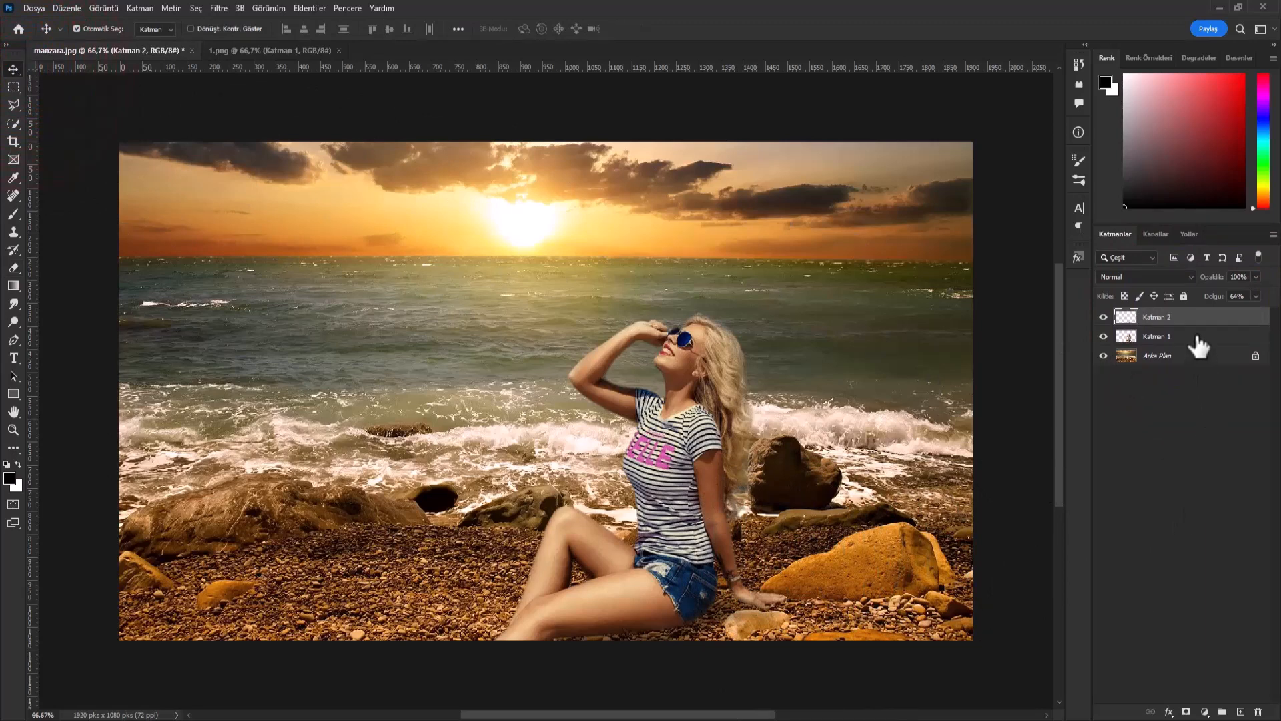
Merge the woman and shadow layers using Merge Visible with the background hidden, and show the background again
{"action": "left_click", "coordinate": [1103, 356]}
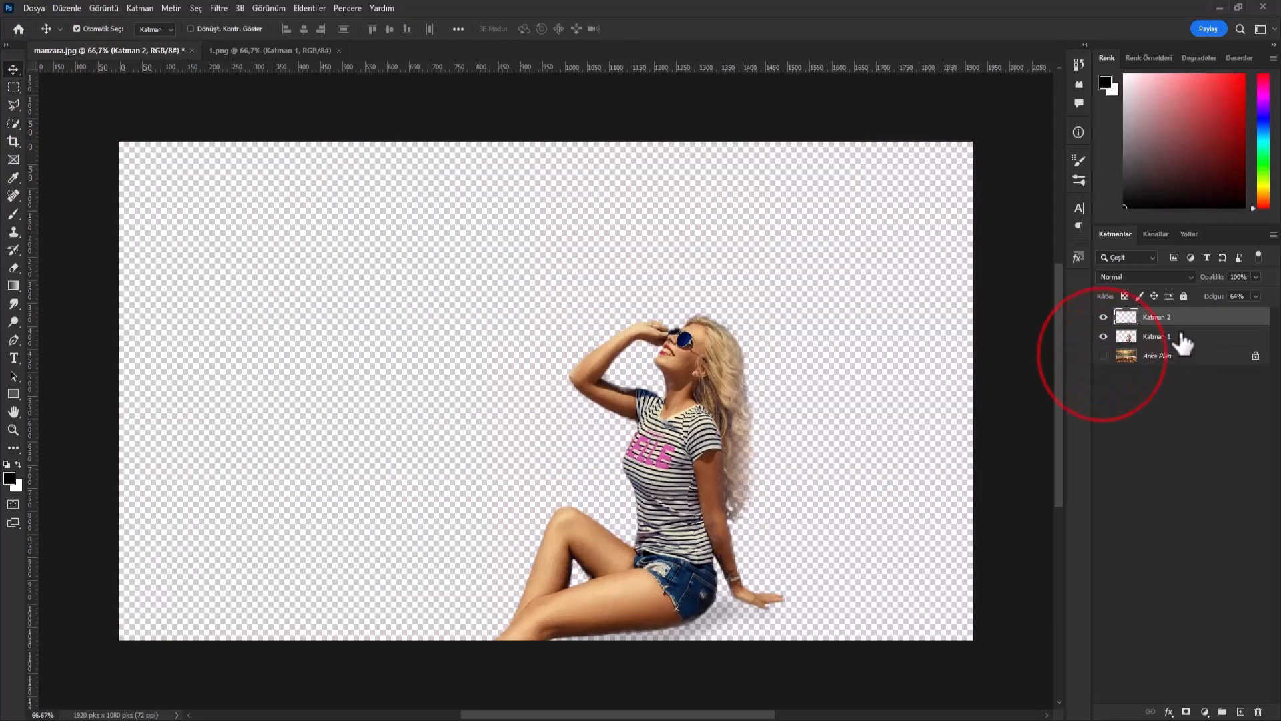
{"action": "right_click", "coordinate": [1182, 343]}
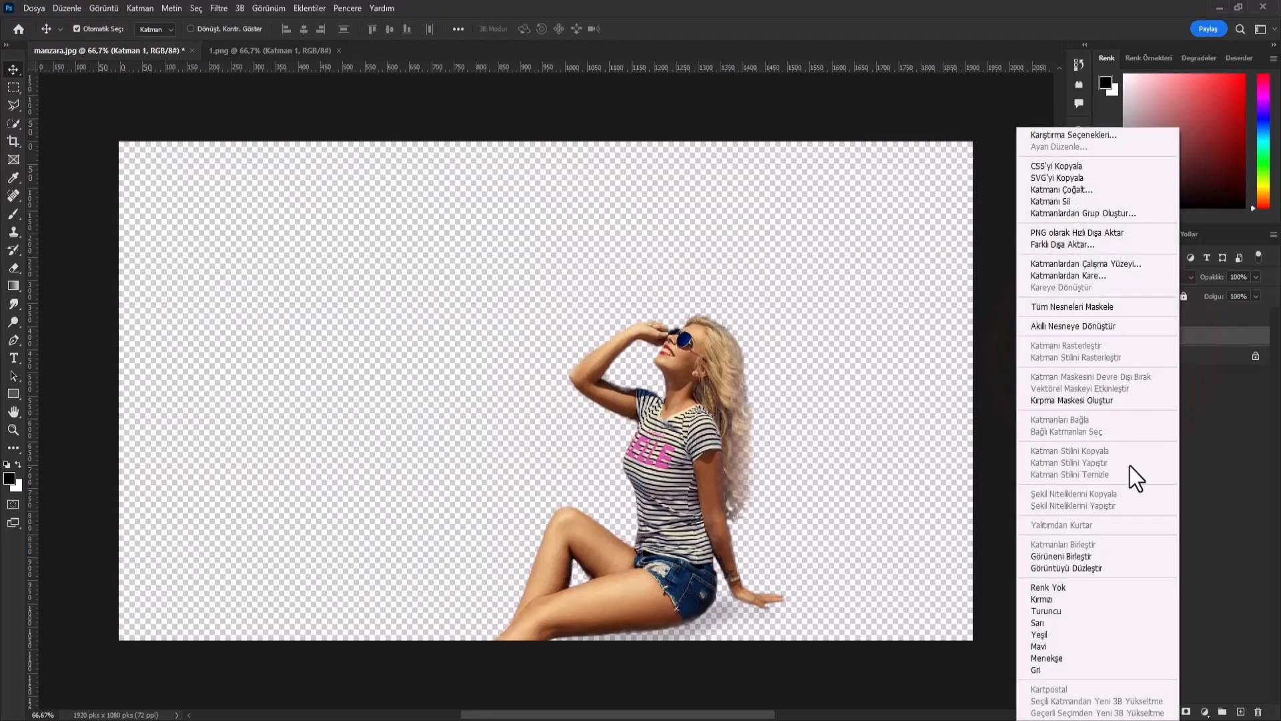
{"action": "left_click", "coordinate": [1086, 555]}
{"action": "left_click", "coordinate": [1103, 337]}
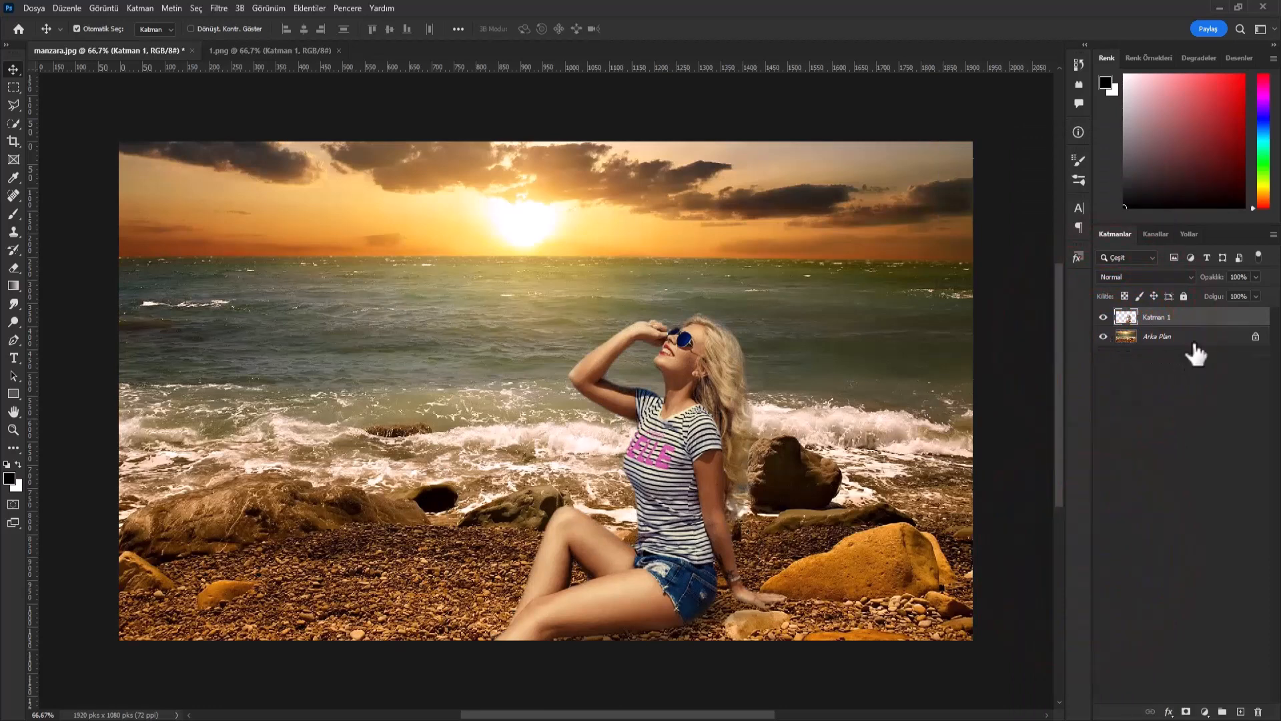
Unlock the background layer Arka Plan and merge all visible layers into one
{"action": "left_click", "coordinate": [1256, 337]}
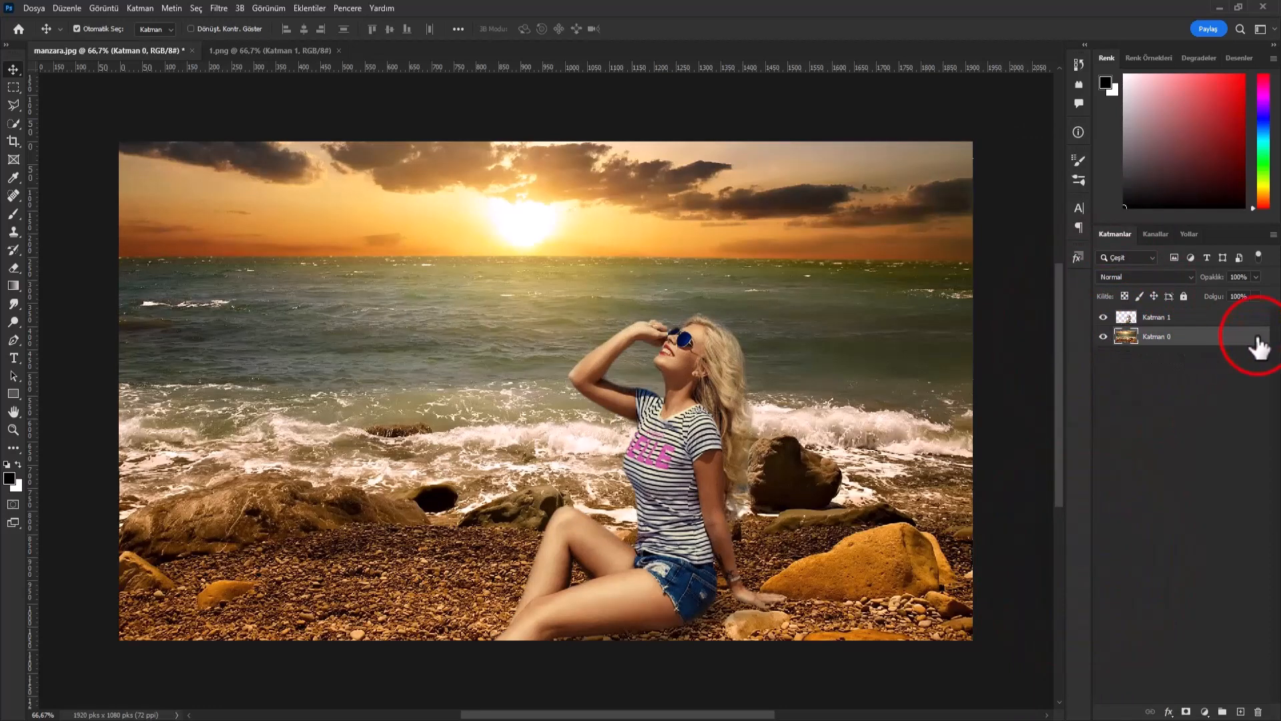
{"action": "right_click", "coordinate": [1205, 339]}
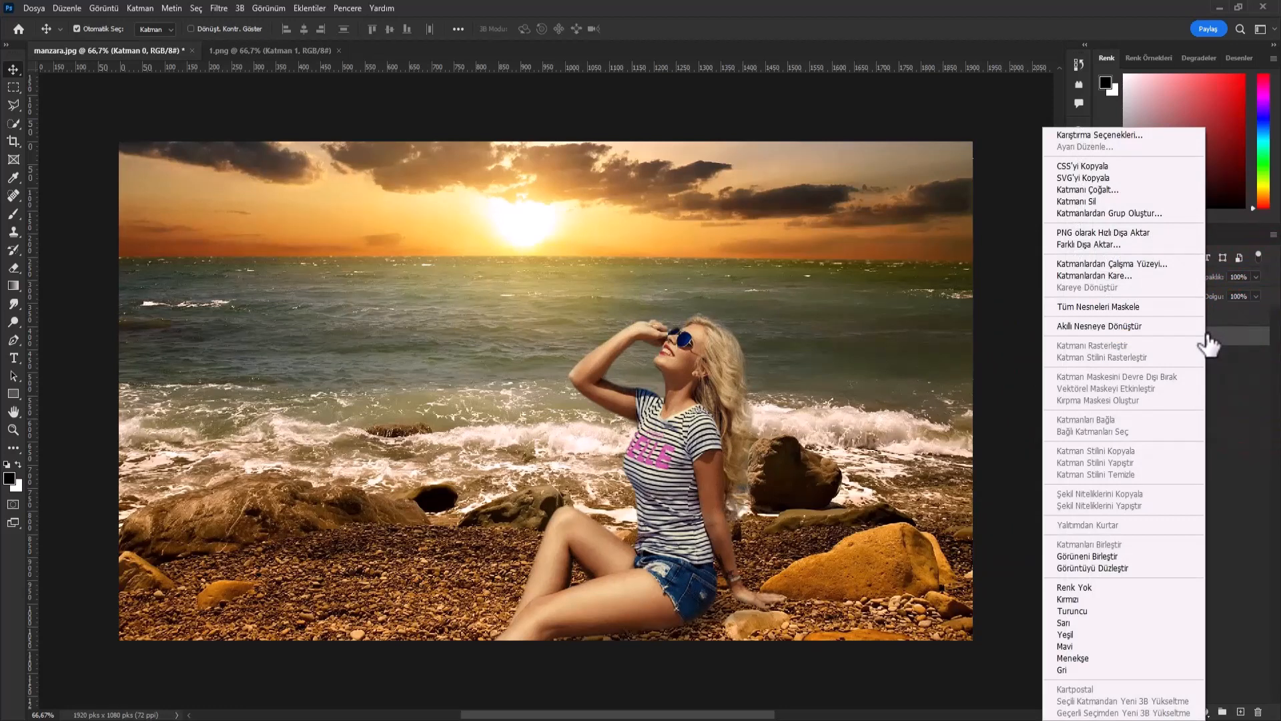
{"action": "left_click", "coordinate": [1098, 560]}
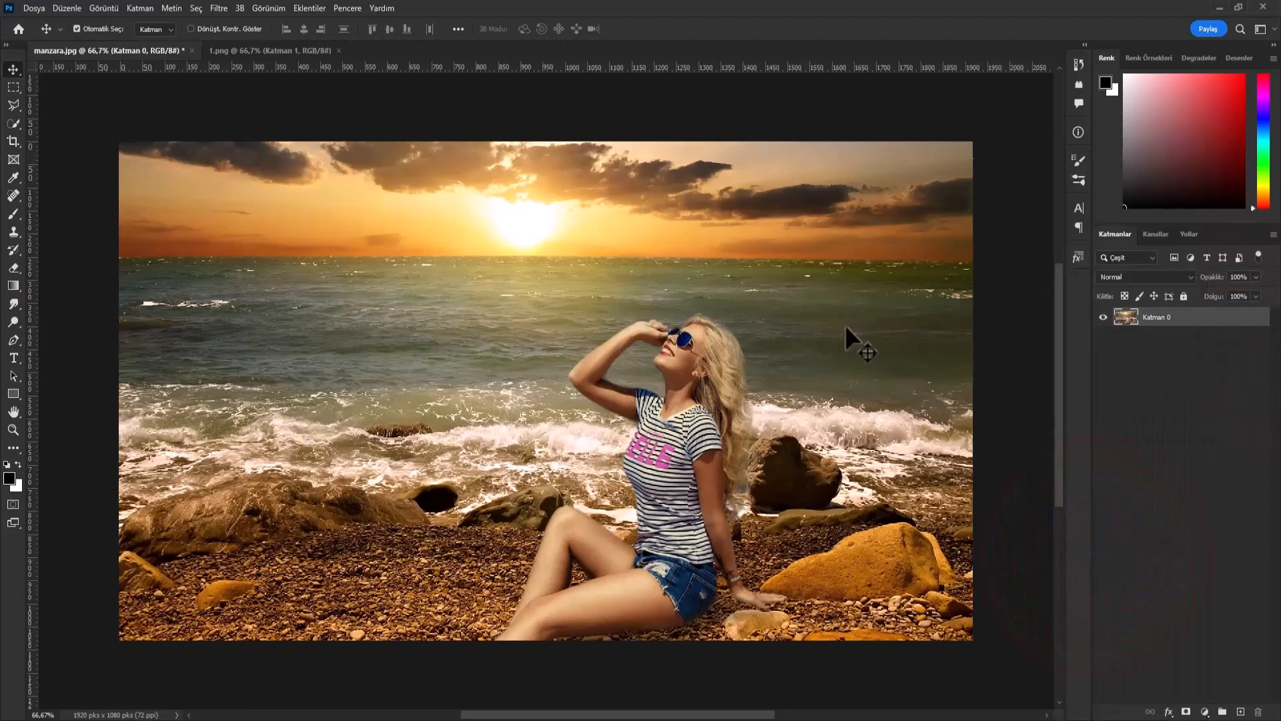
Duplicate layer Katman 0 and apply the High Pass (Yüksek Geçiş) filter to the copy with a radius of 1,5 pixels
{"action": "left_click_drag", "start_coordinate": [1191, 318], "coordinate": [1241, 712]}
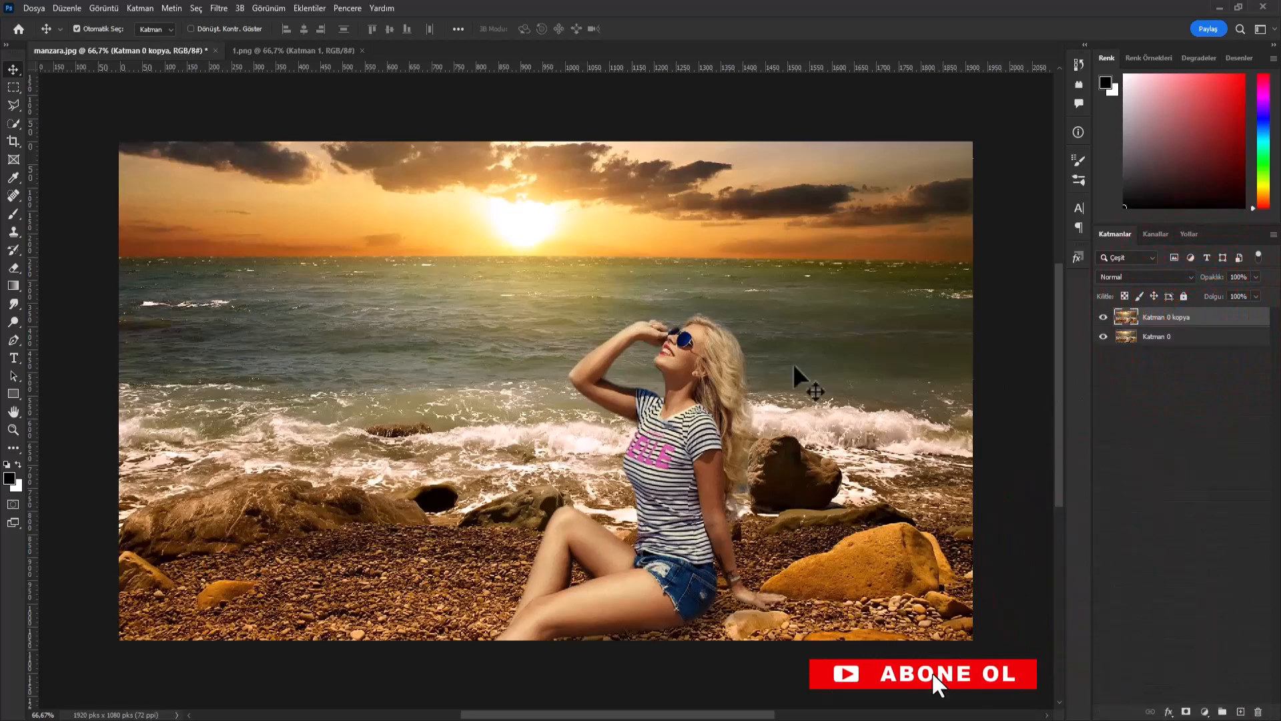
{"action": "left_click", "coordinate": [221, 6]}
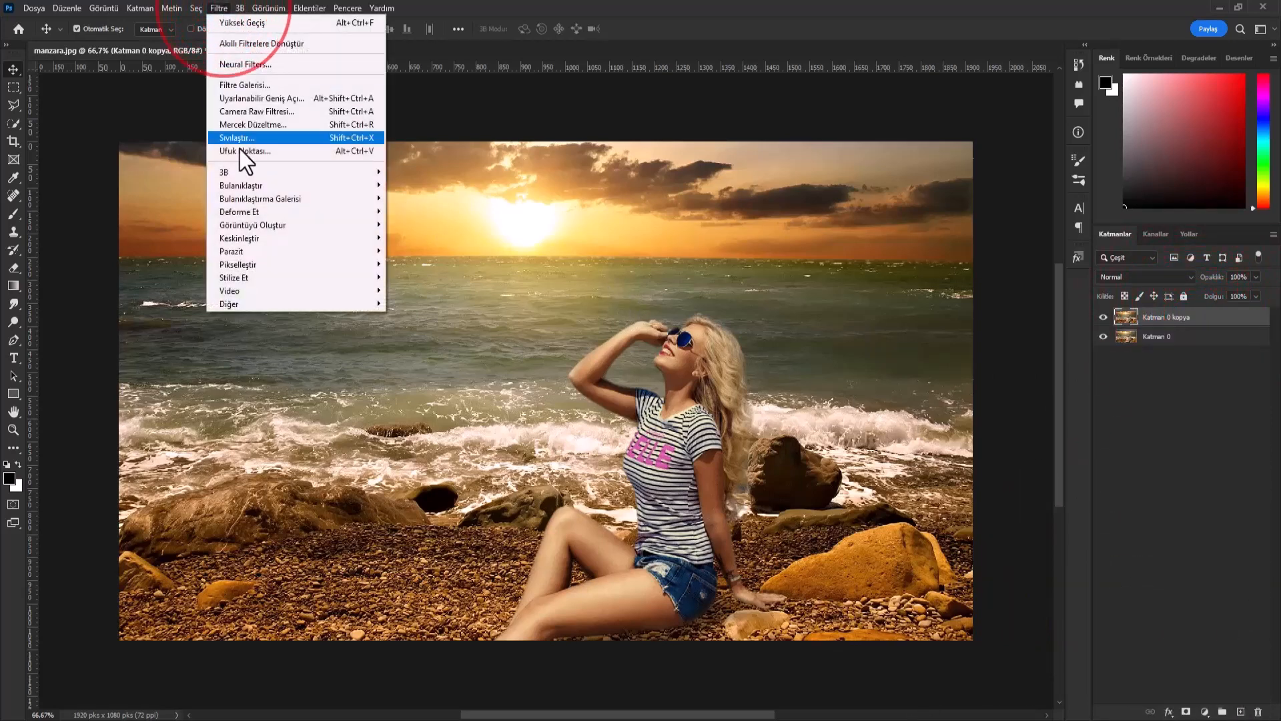
{"action": "mouse_move", "coordinate": [274, 302]}
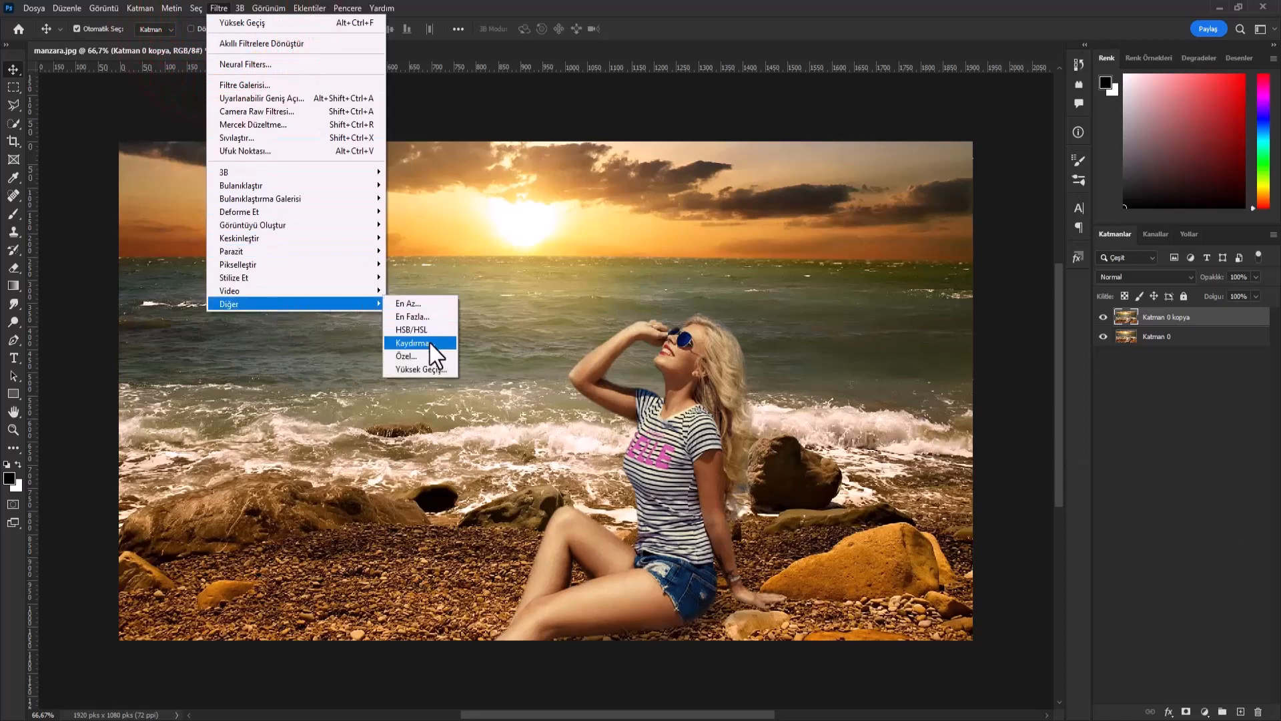
{"action": "left_click", "coordinate": [422, 369]}
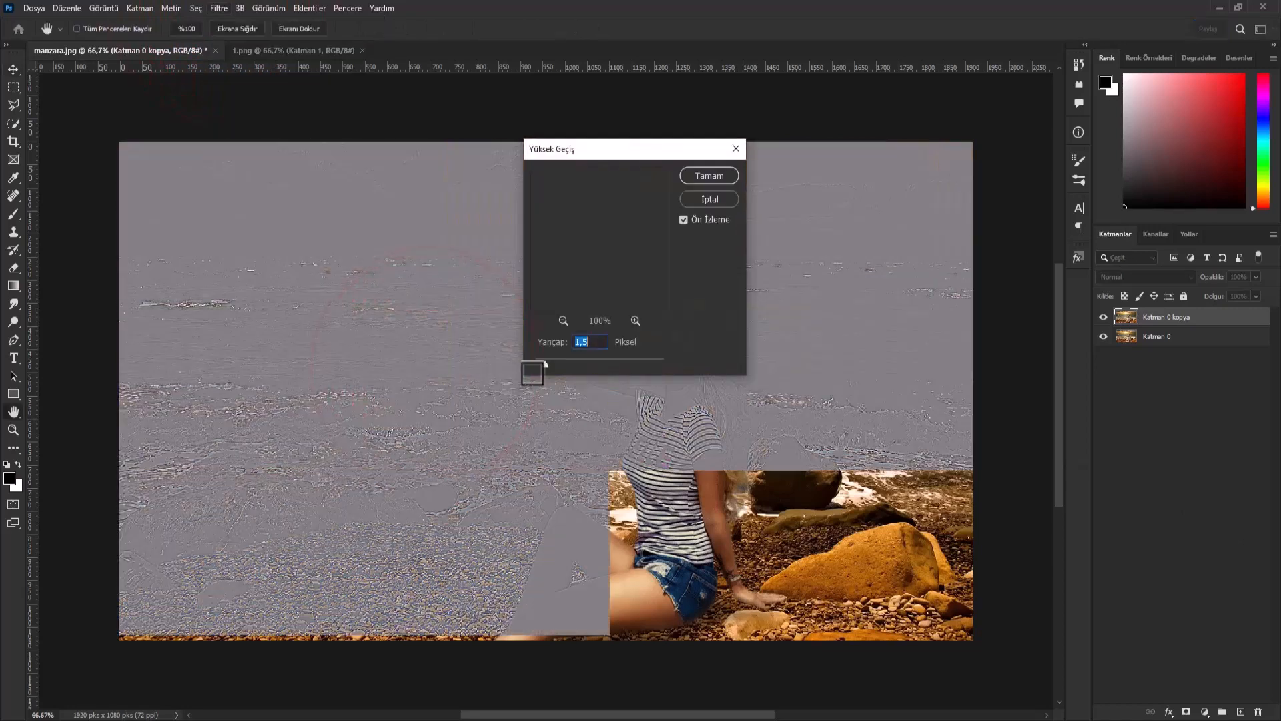
{"action": "left_click_drag", "start_coordinate": [544, 364], "coordinate": [543, 363]}
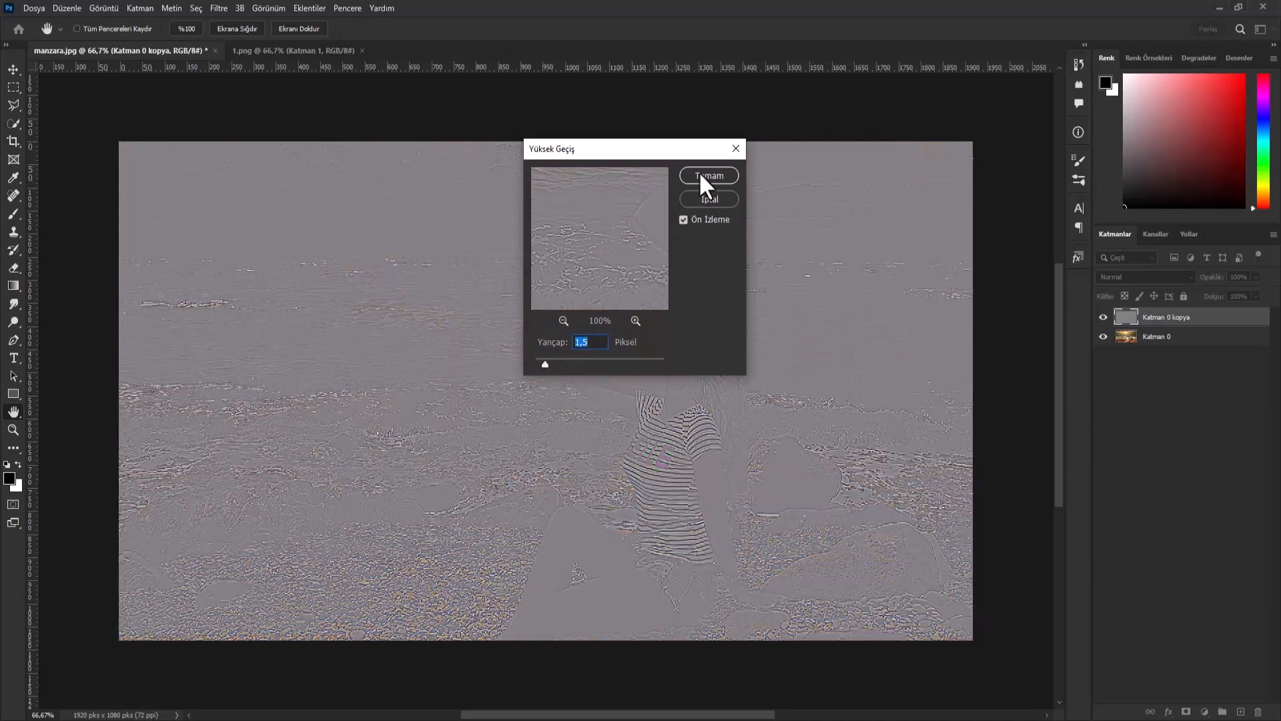
{"action": "left_click", "coordinate": [701, 174]}
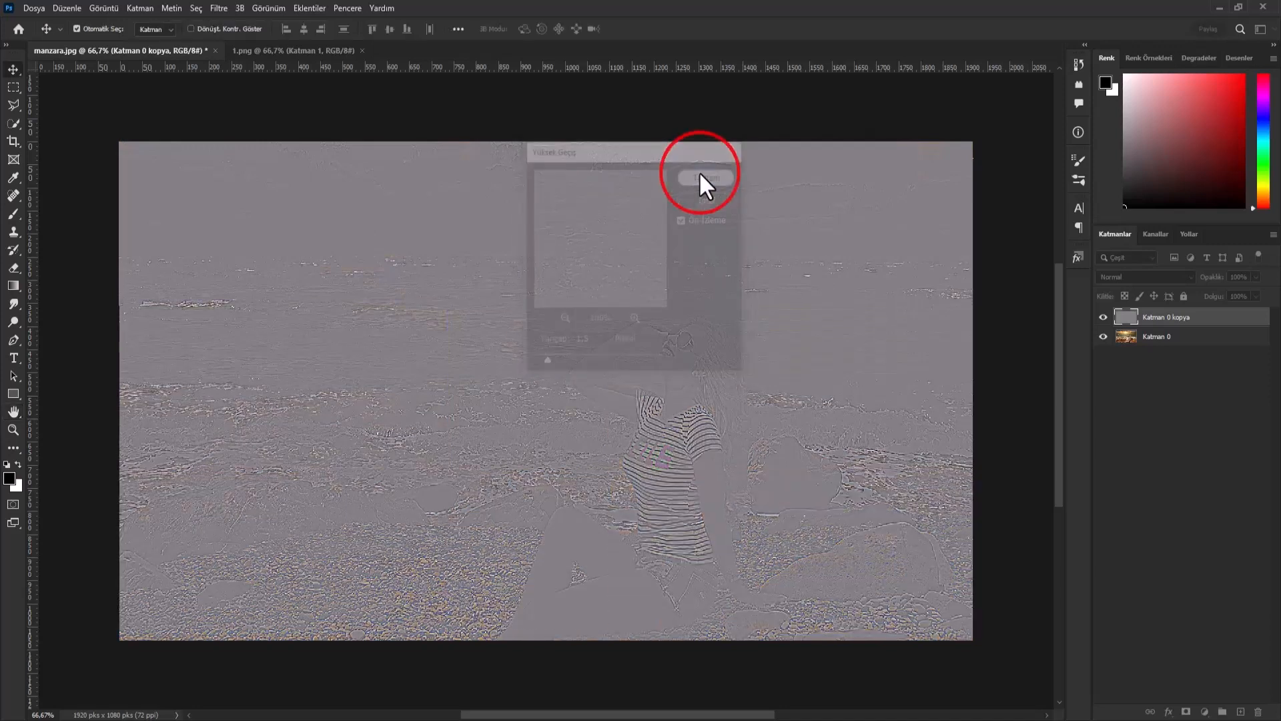
Set the blend mode of the High Pass copy of Katman 0 to Canlı Işık (Vivid Light)
{"action": "left_click", "coordinate": [1136, 274]}
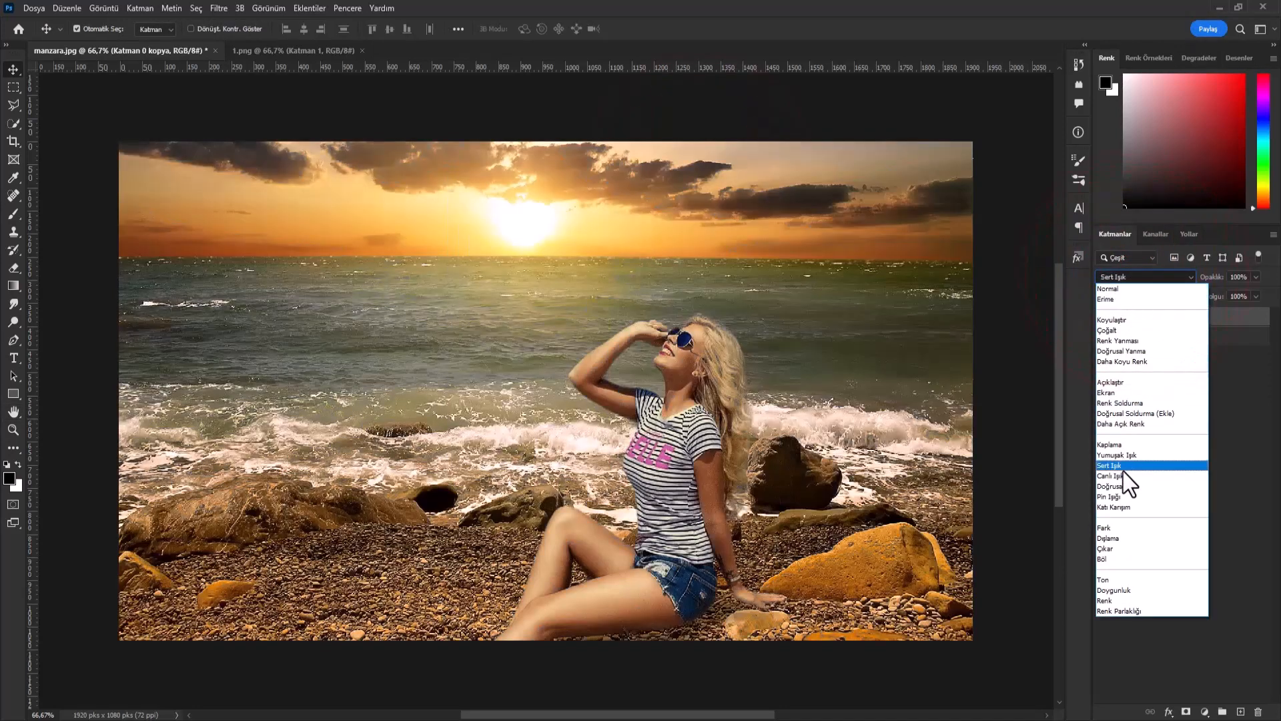
{"action": "left_click", "coordinate": [1123, 476]}
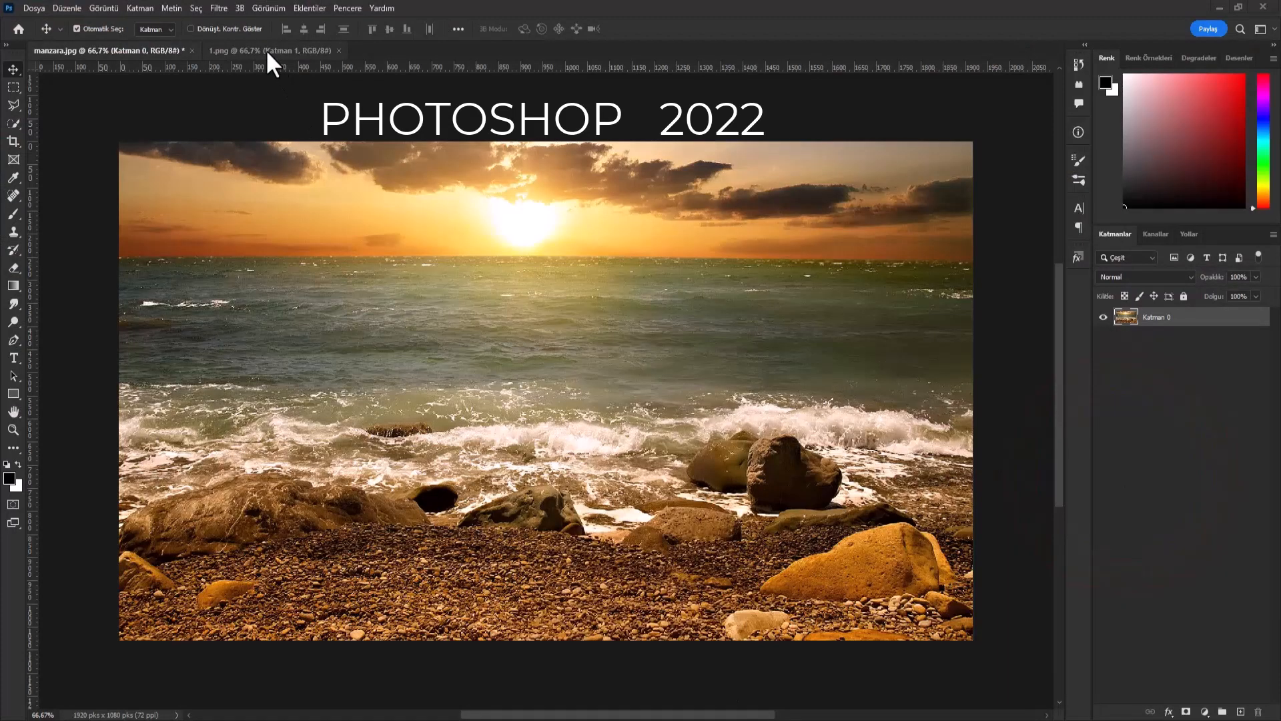
Select the entire canvas of 1.png and copy the woman cutout
{"action": "left_click", "coordinate": [266, 50]}
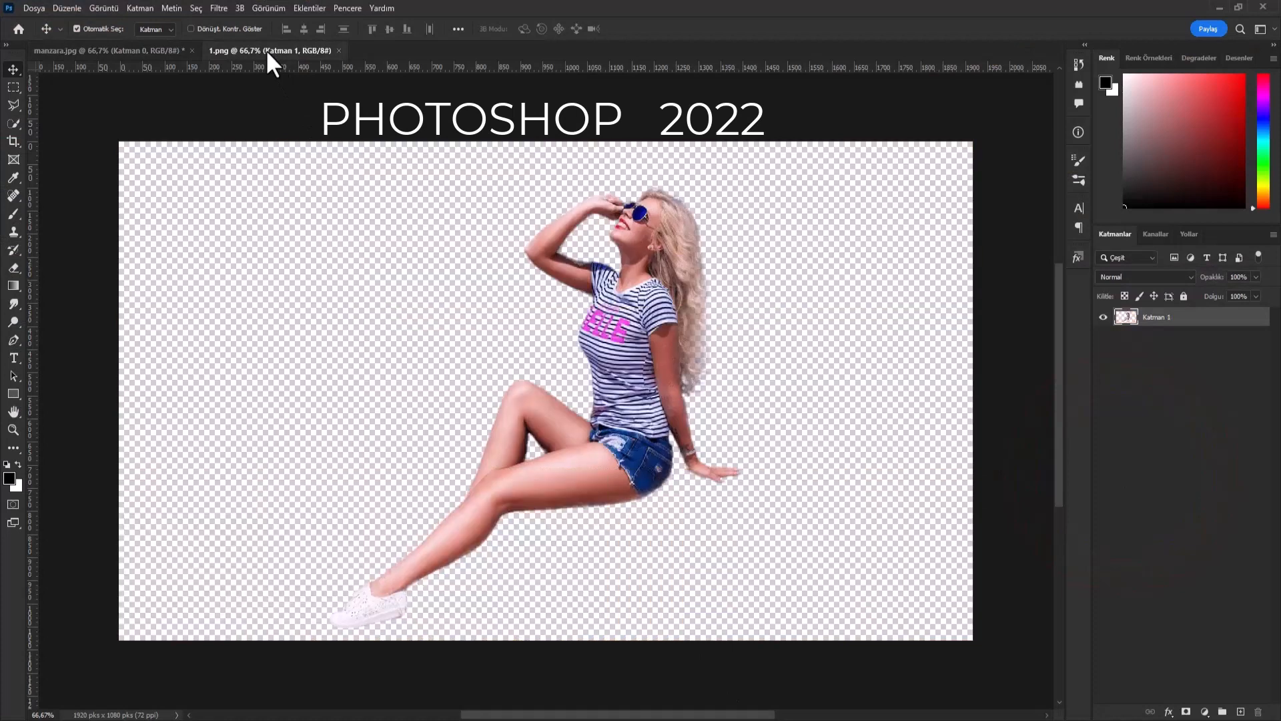
{"action": "left_click", "coordinate": [196, 8]}
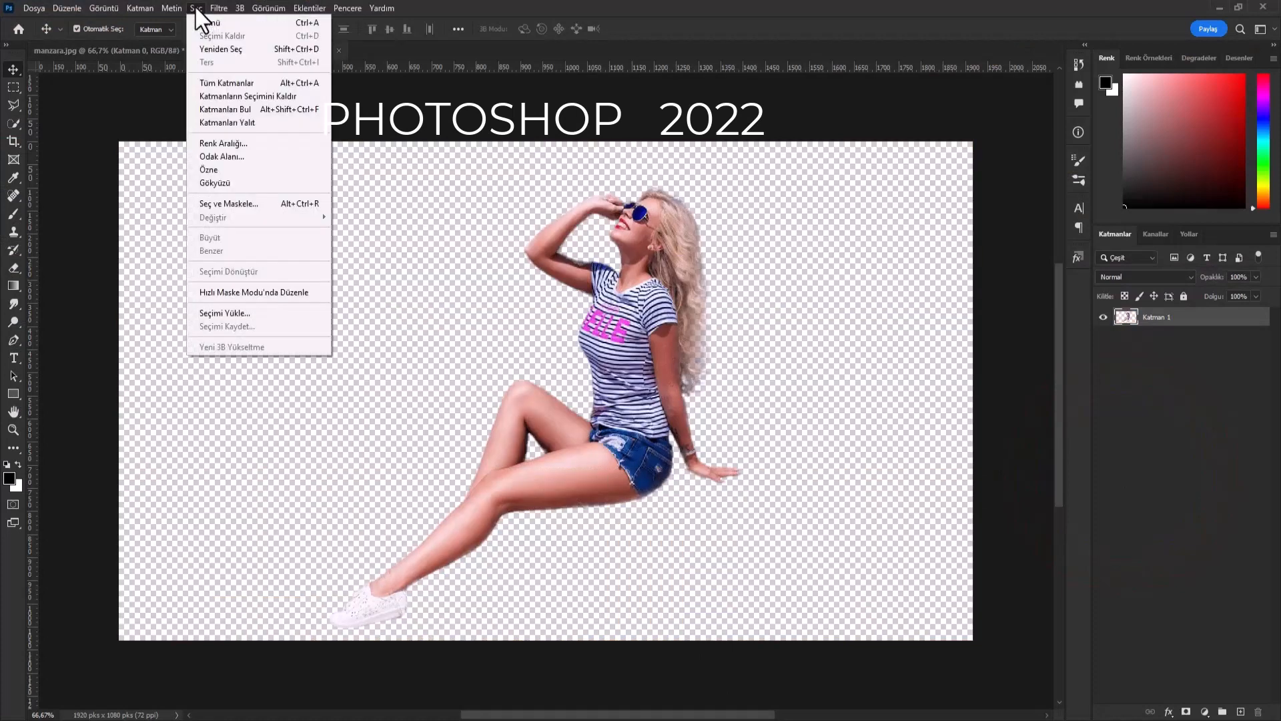
{"action": "left_click", "coordinate": [207, 24]}
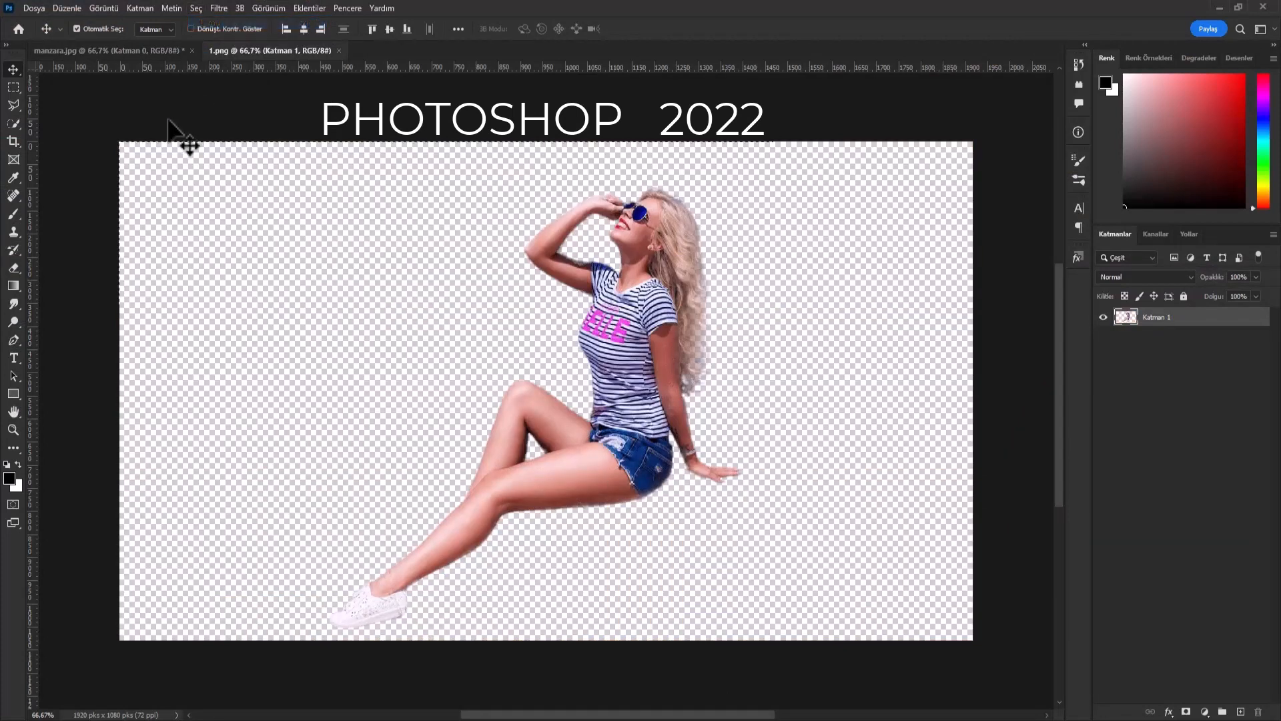
{"action": "left_click", "coordinate": [67, 8]}
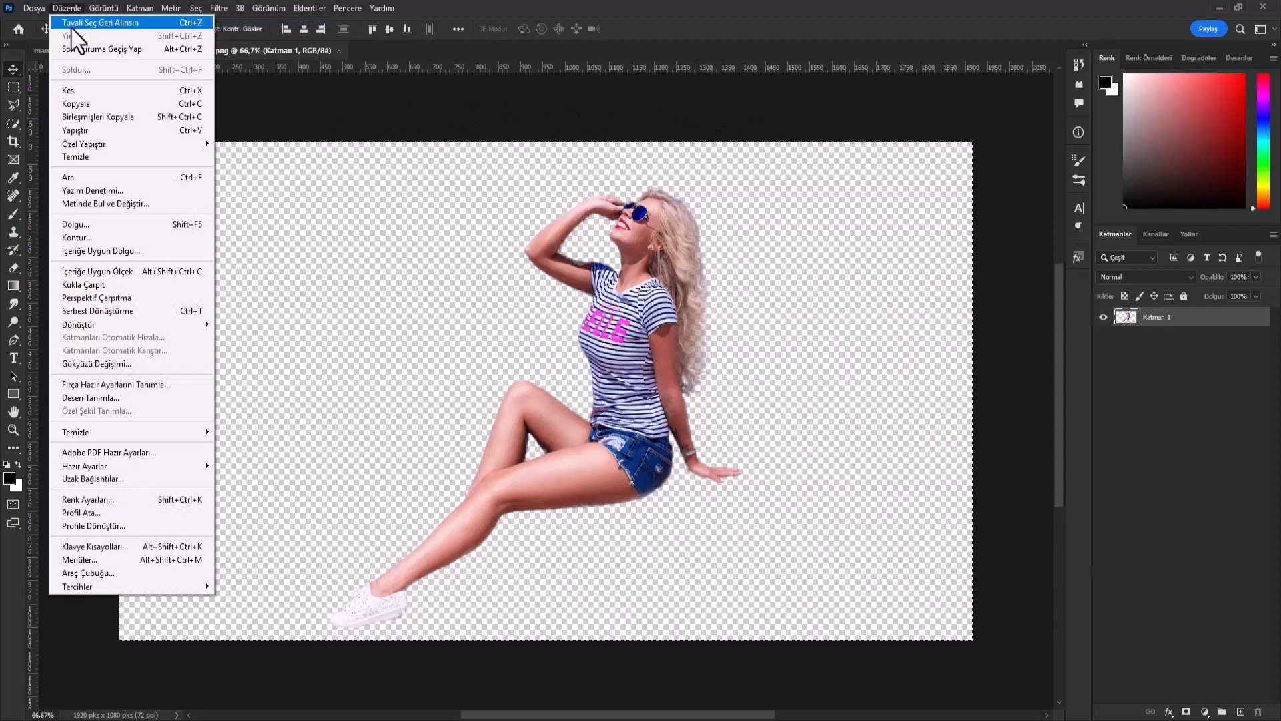
{"action": "left_click", "coordinate": [83, 103]}
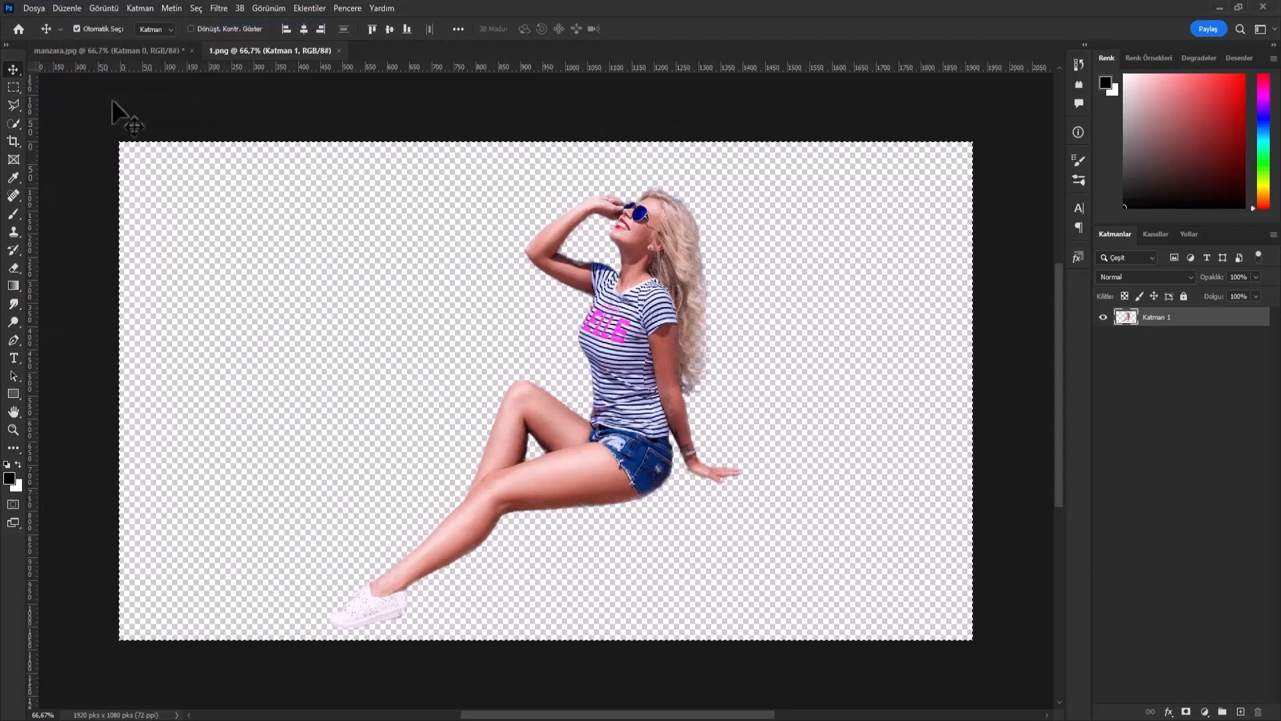
Paste the woman cutout into manzara.jpg and move her down so she sits on the pebble beach
{"action": "left_click", "coordinate": [125, 50]}
{"action": "left_click", "coordinate": [70, 8]}
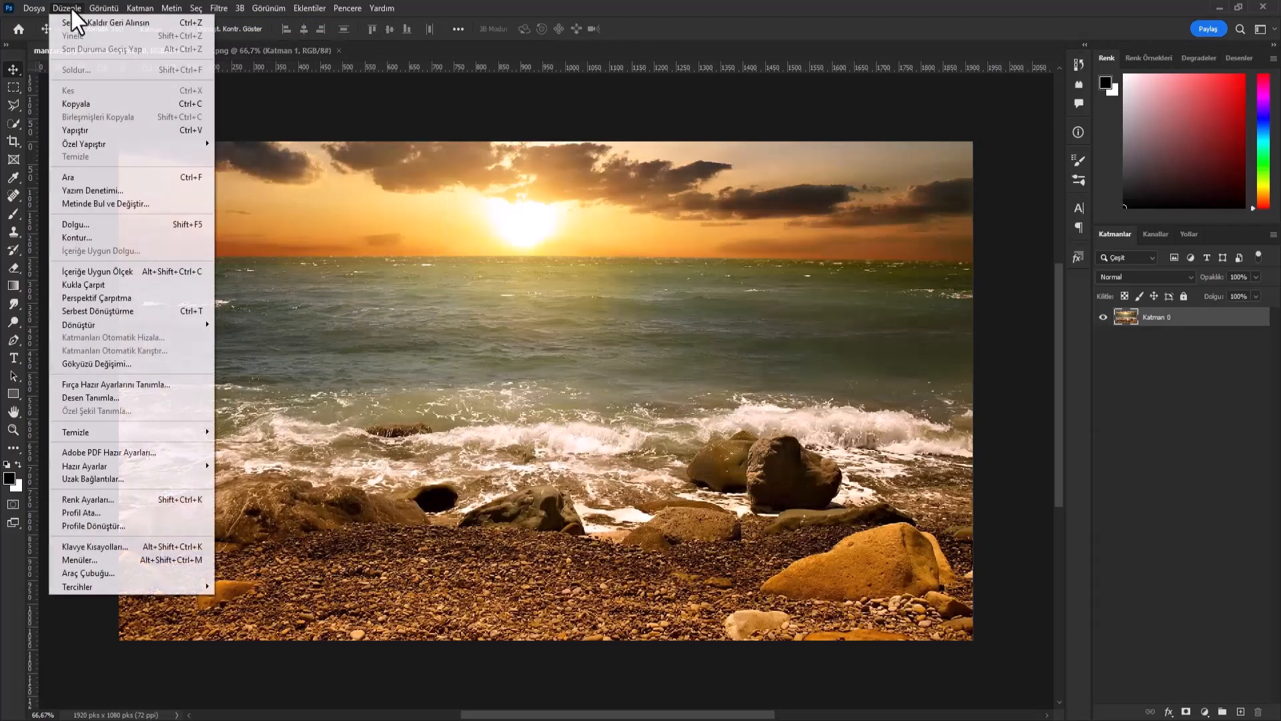
{"action": "left_click", "coordinate": [95, 129]}
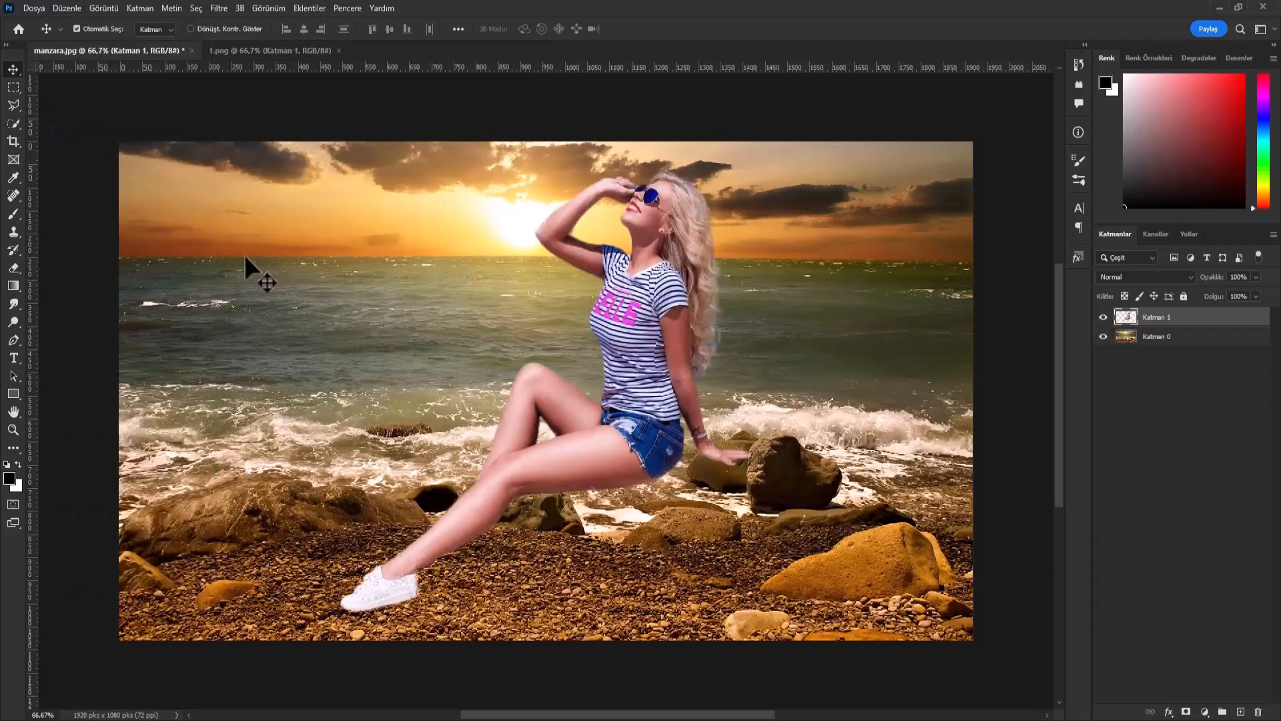
{"action": "left_click_drag", "start_coordinate": [635, 338], "coordinate": [654, 479]}
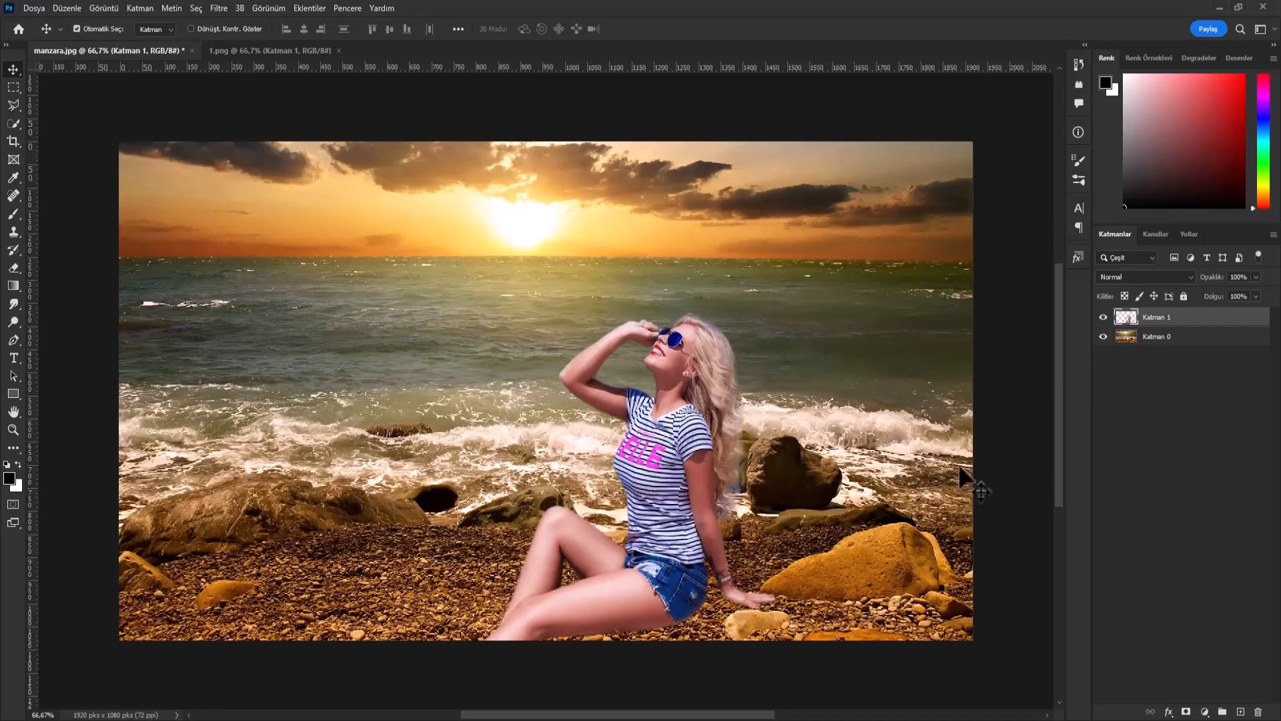
Harmonize the woman layer with the Uyumlu Hale Getirme neural filter, using Katman 0 as the reference image, and clear the selection
{"action": "left_click", "coordinate": [219, 8]}
{"action": "left_click", "coordinate": [238, 66]}
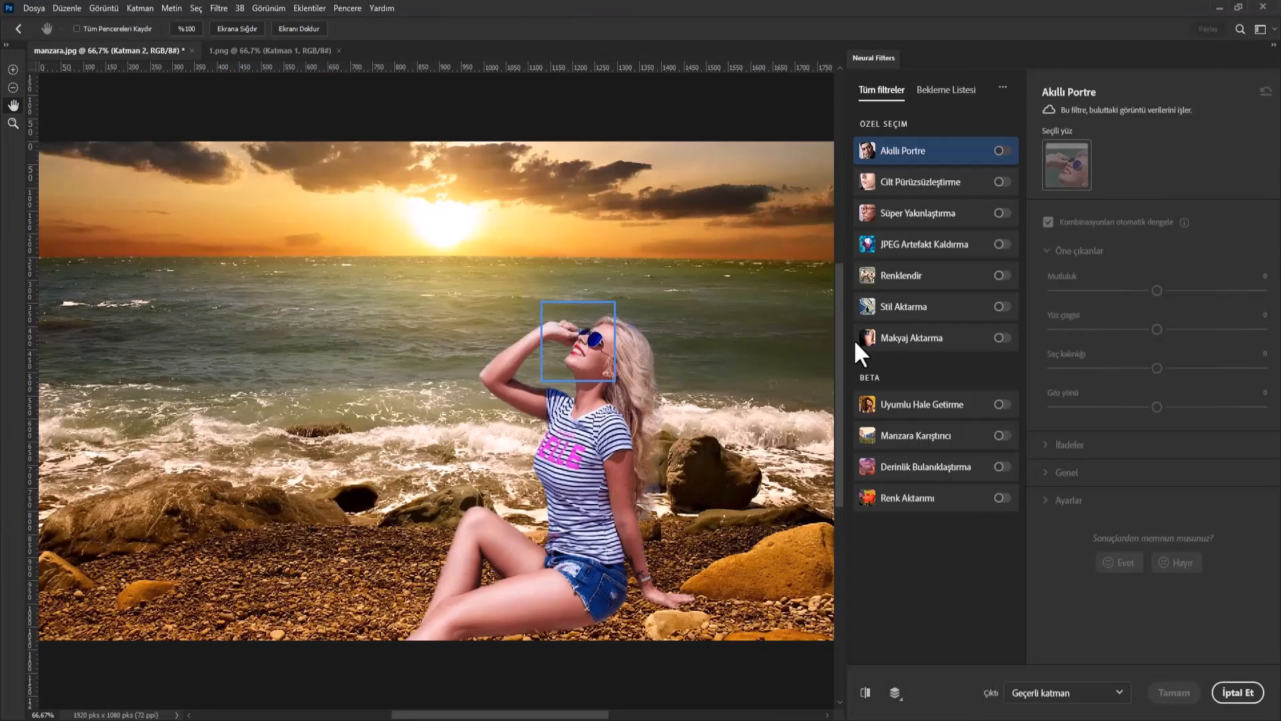
{"action": "left_click", "coordinate": [1008, 407]}
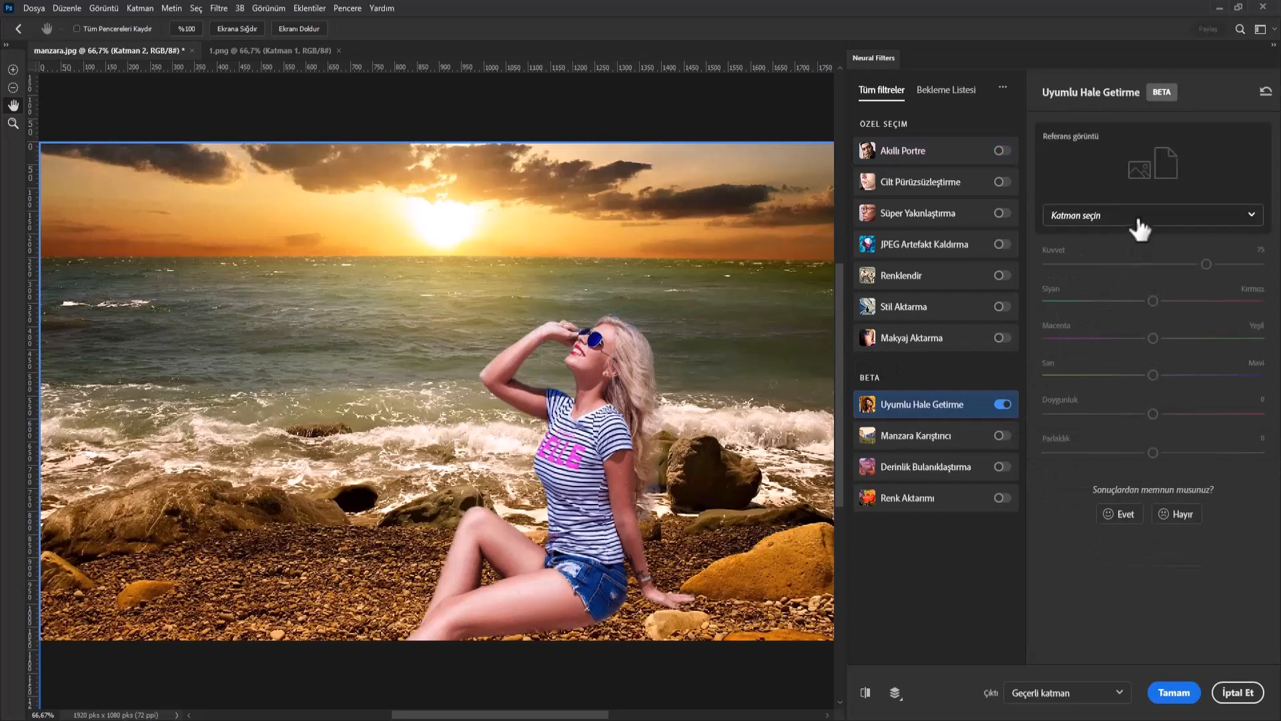
{"action": "left_click", "coordinate": [1139, 222]}
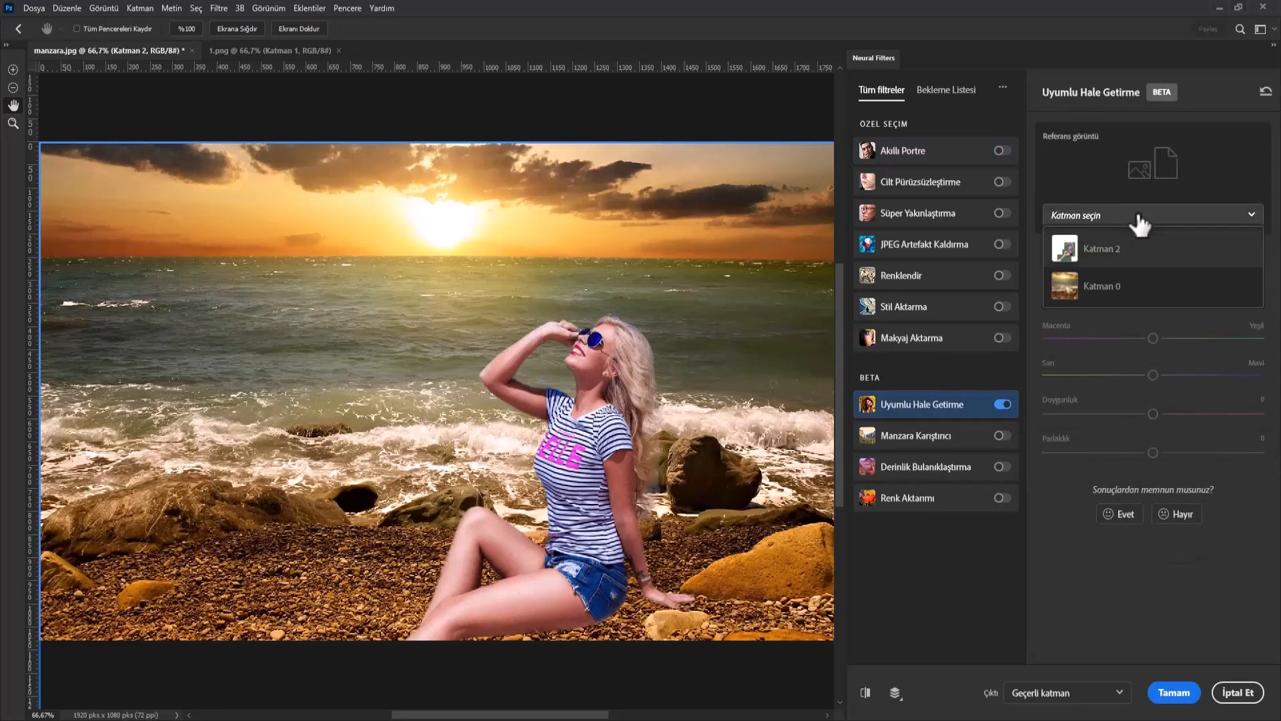
{"action": "left_click", "coordinate": [1106, 292]}
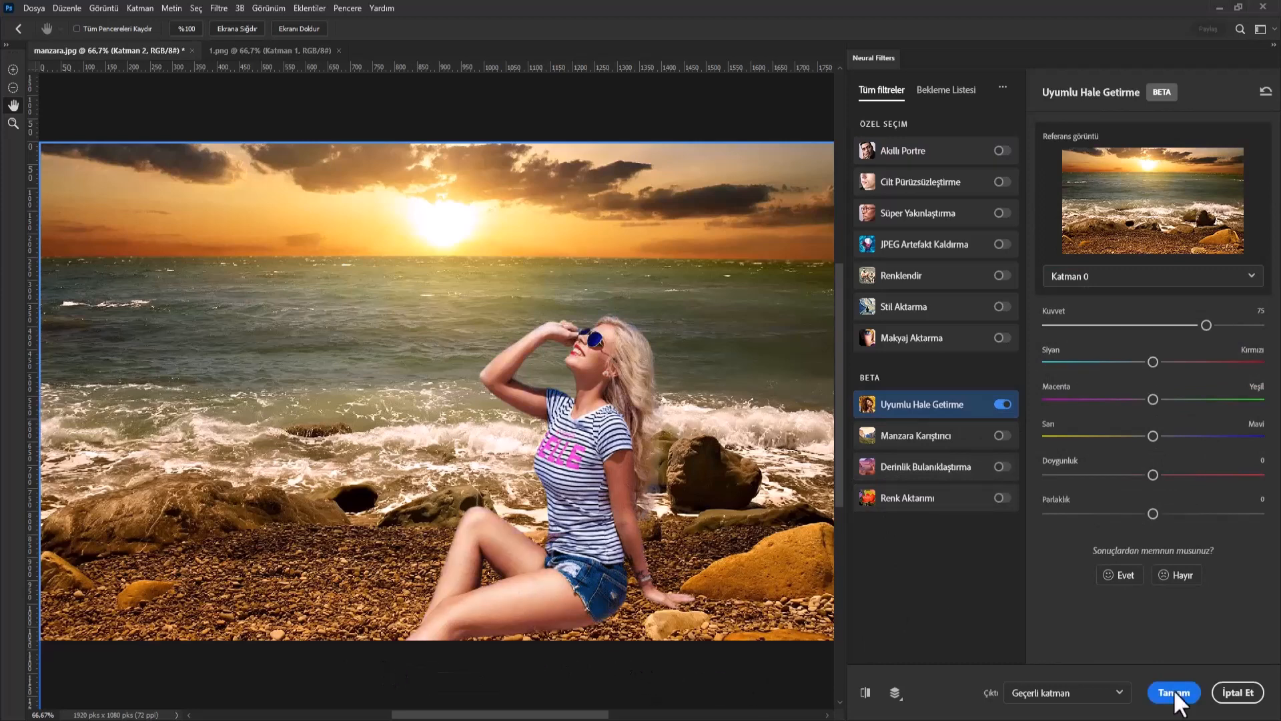
{"action": "left_click", "coordinate": [1176, 693]}
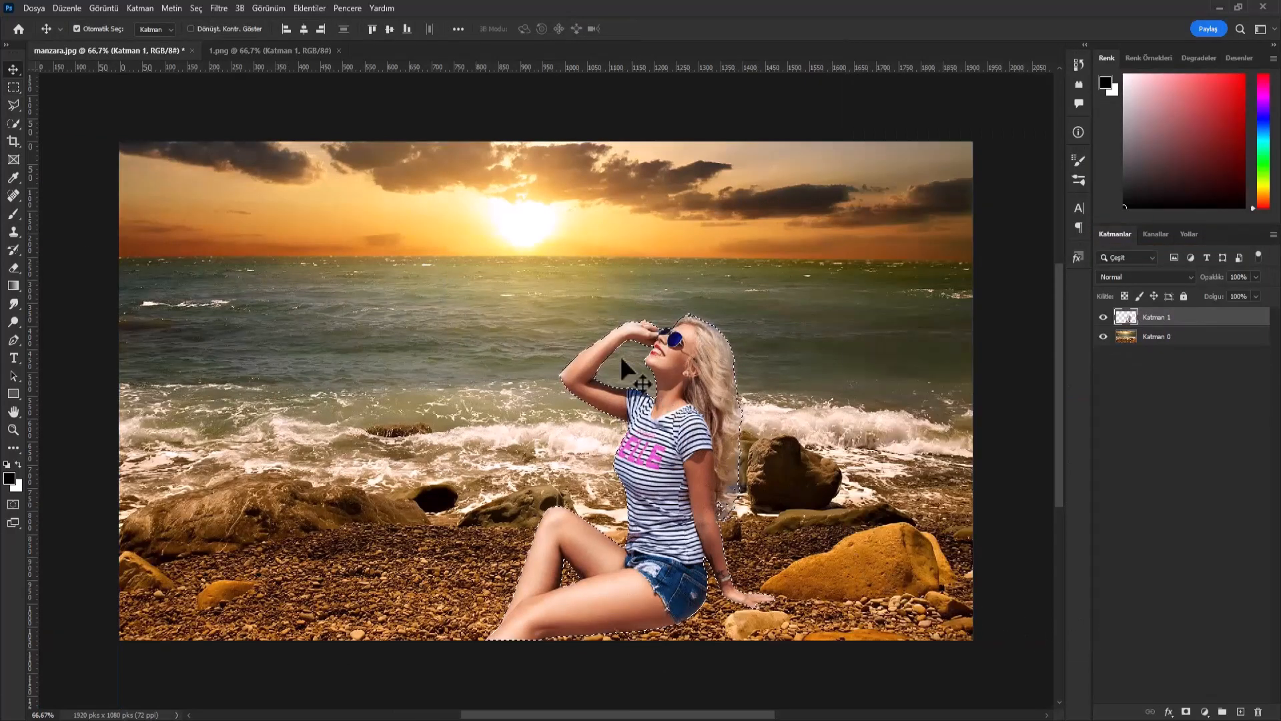
{"action": "left_click", "coordinate": [194, 8]}
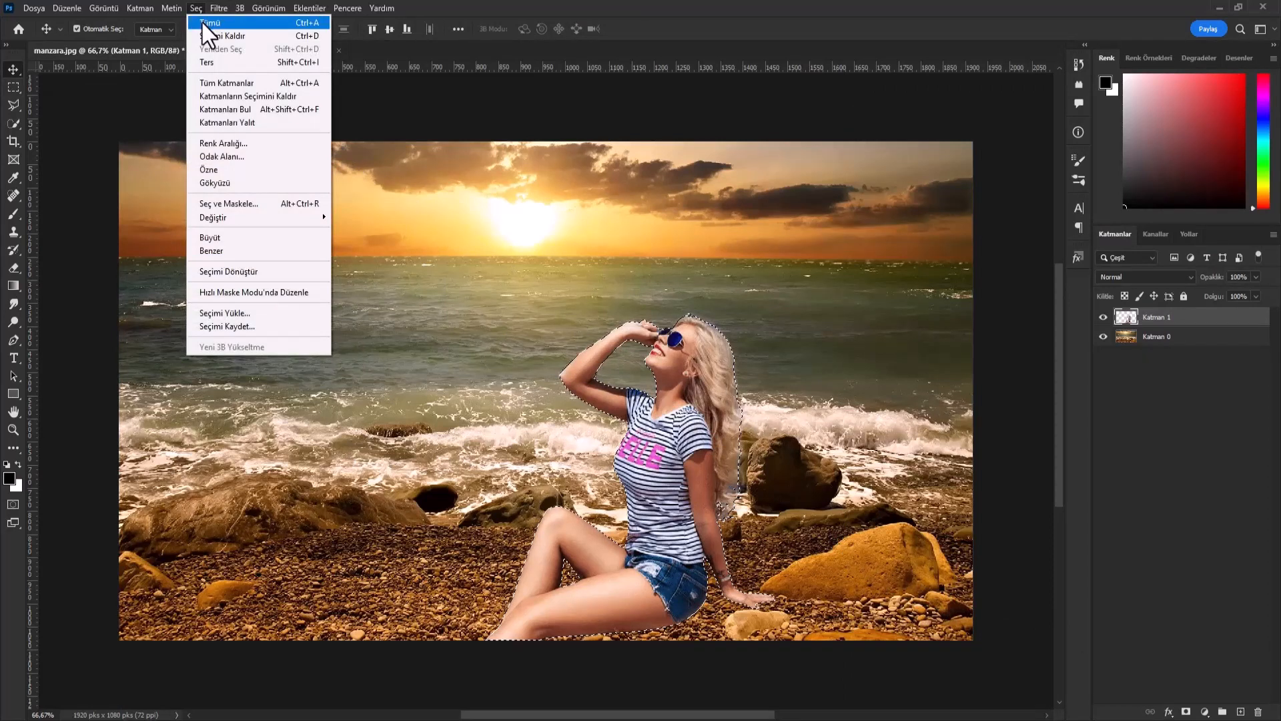
{"action": "left_click", "coordinate": [208, 36]}
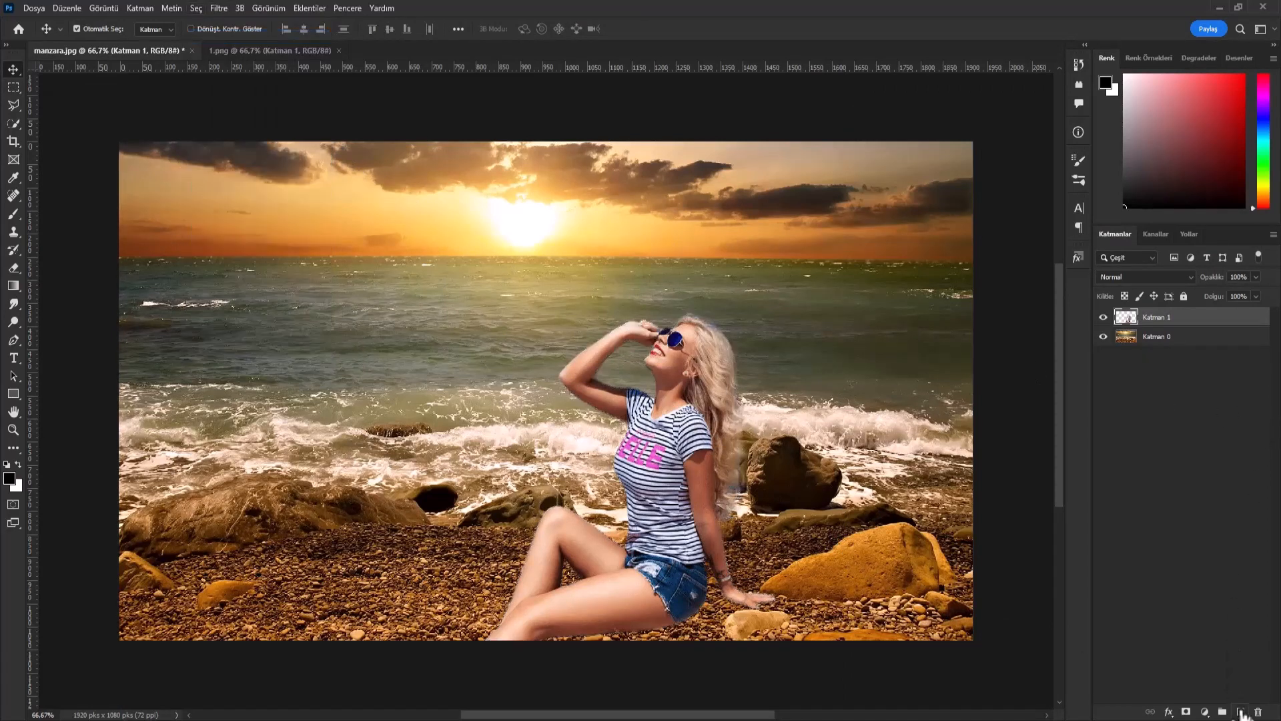
Paint a soft black shadow between the woman's hip and hand on a new layer and reduce the layer's fill (Dolgu) to 72%
{"action": "left_click", "coordinate": [1241, 712]}
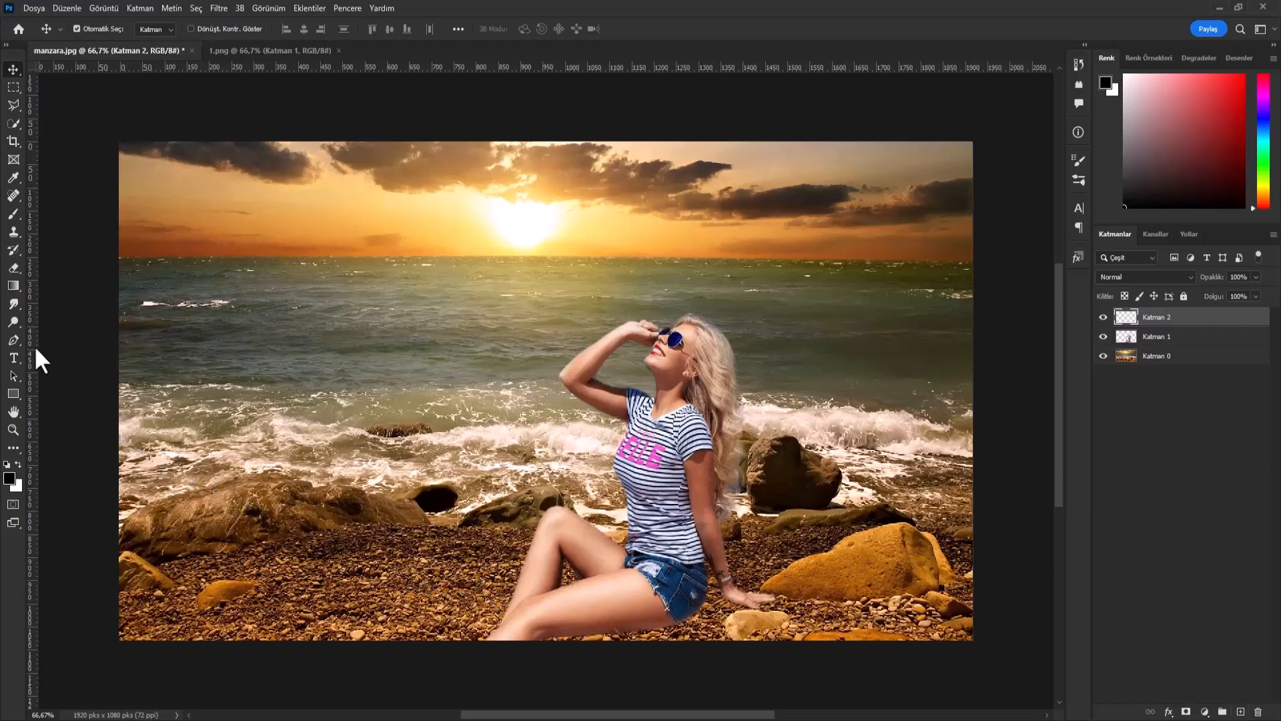
{"action": "left_click", "coordinate": [13, 212]}
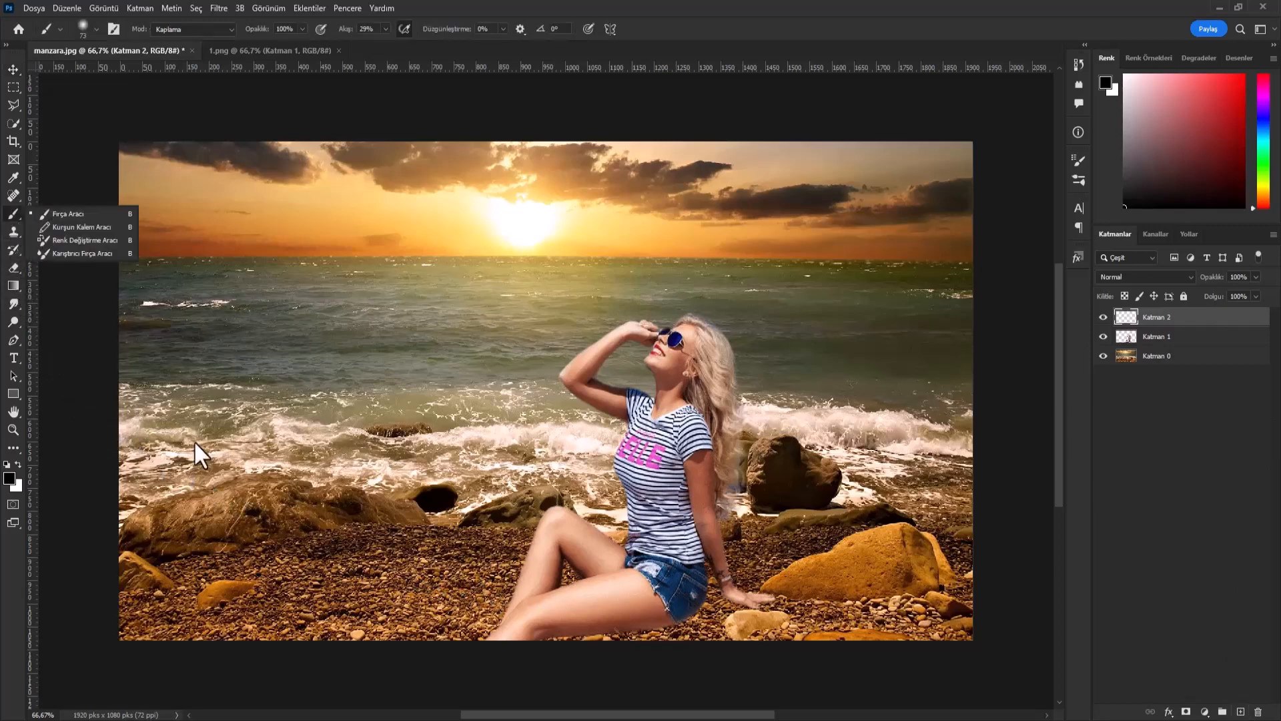
{"action": "left_click", "coordinate": [704, 621]}
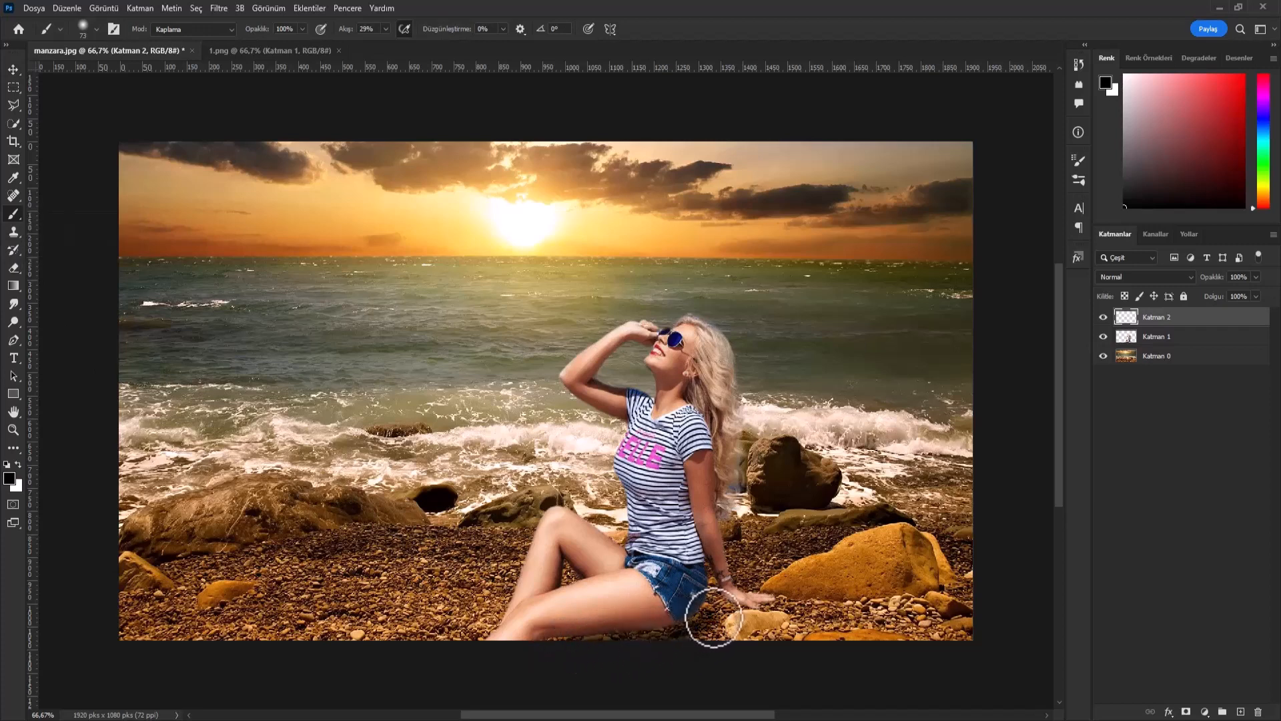
{"action": "left_click", "coordinate": [1256, 296]}
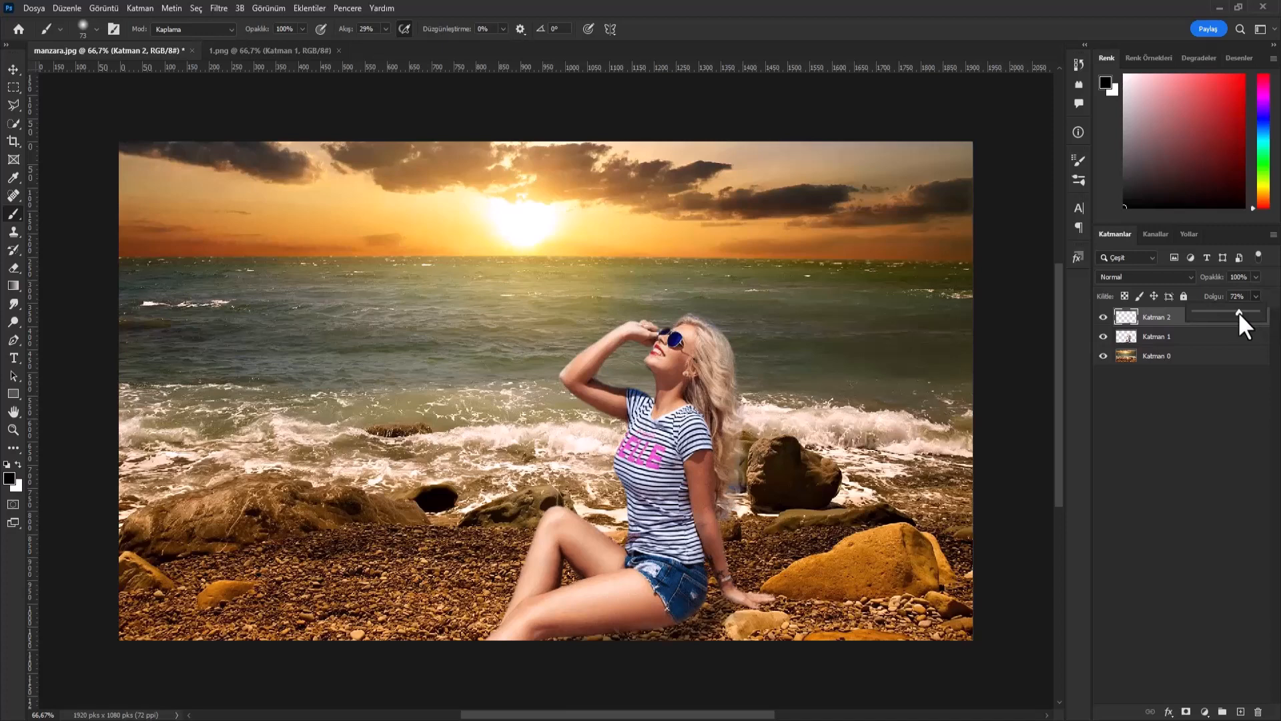
Merge the shadow, woman and beach layers into one with Merge Visible (Görüneni Birleştir)
{"action": "right_click", "coordinate": [1233, 347]}
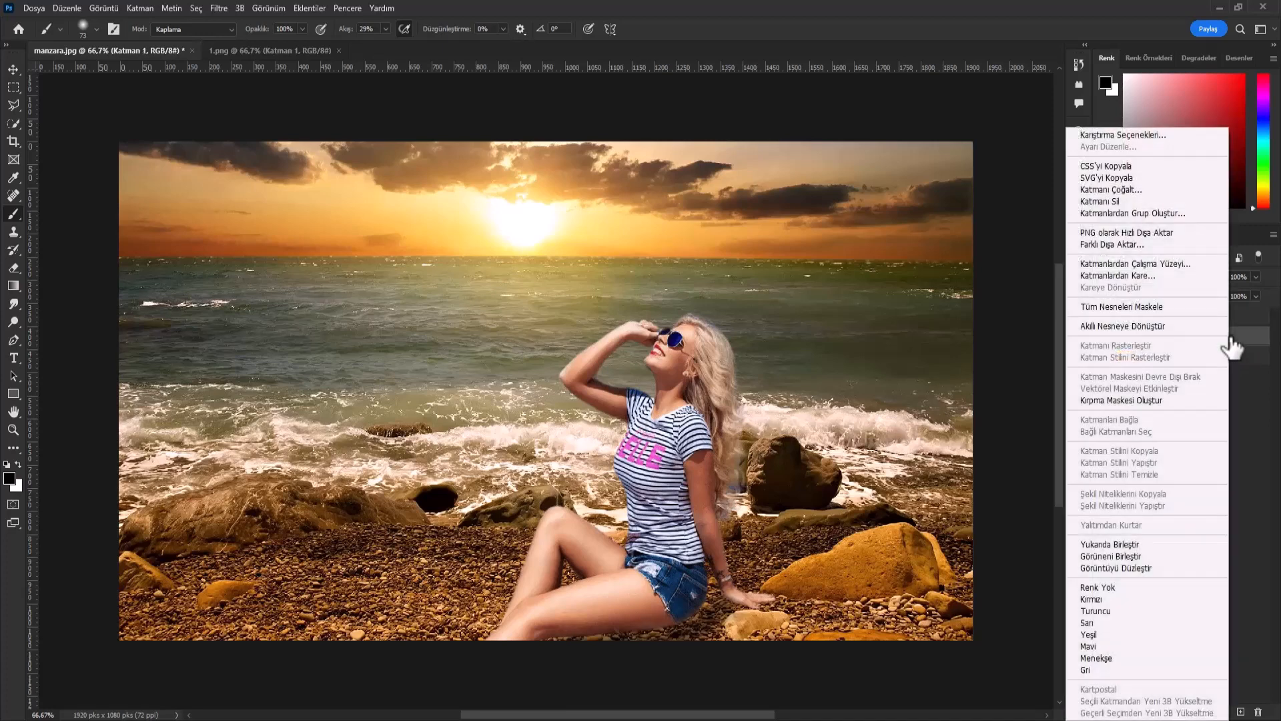
{"action": "left_click", "coordinate": [1136, 557]}
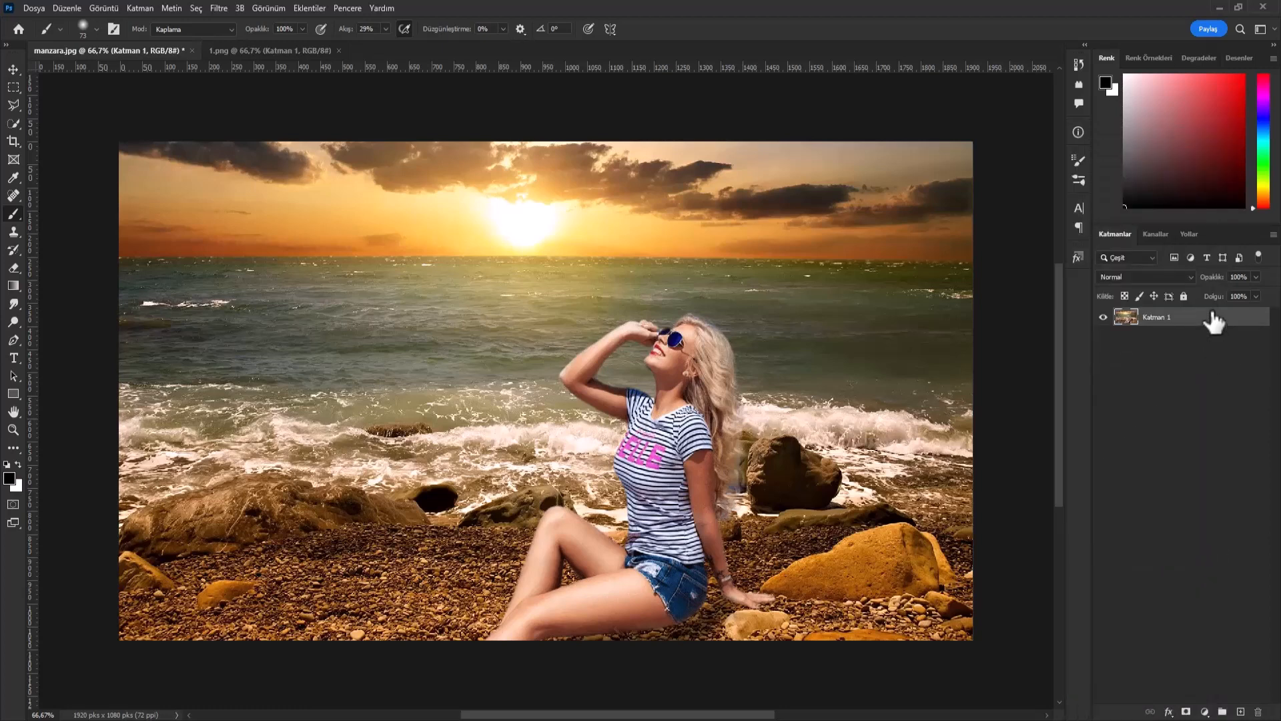
Duplicate the merged layer Katman 1 and apply the High Pass (Yüksek Geçiş) filter to the copy with a radius of 1,5 pixels
{"action": "left_click_drag", "start_coordinate": [1214, 324], "coordinate": [1242, 711]}
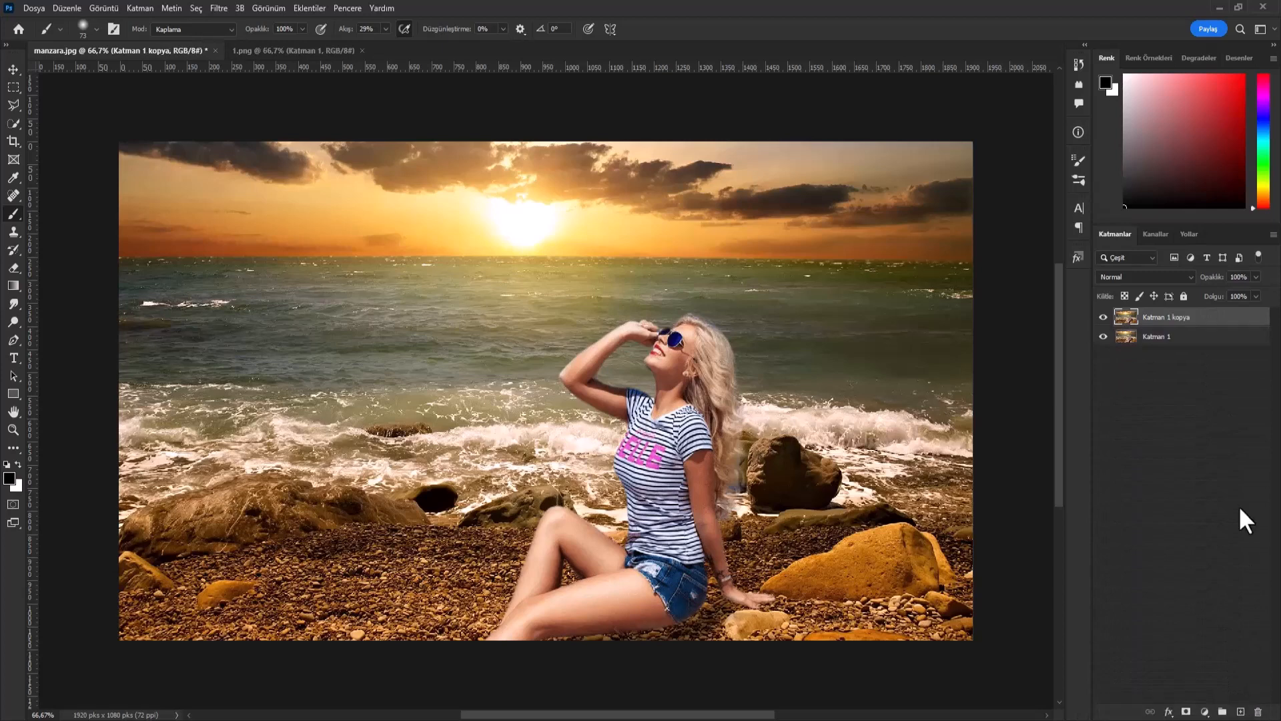
{"action": "left_click", "coordinate": [218, 6]}
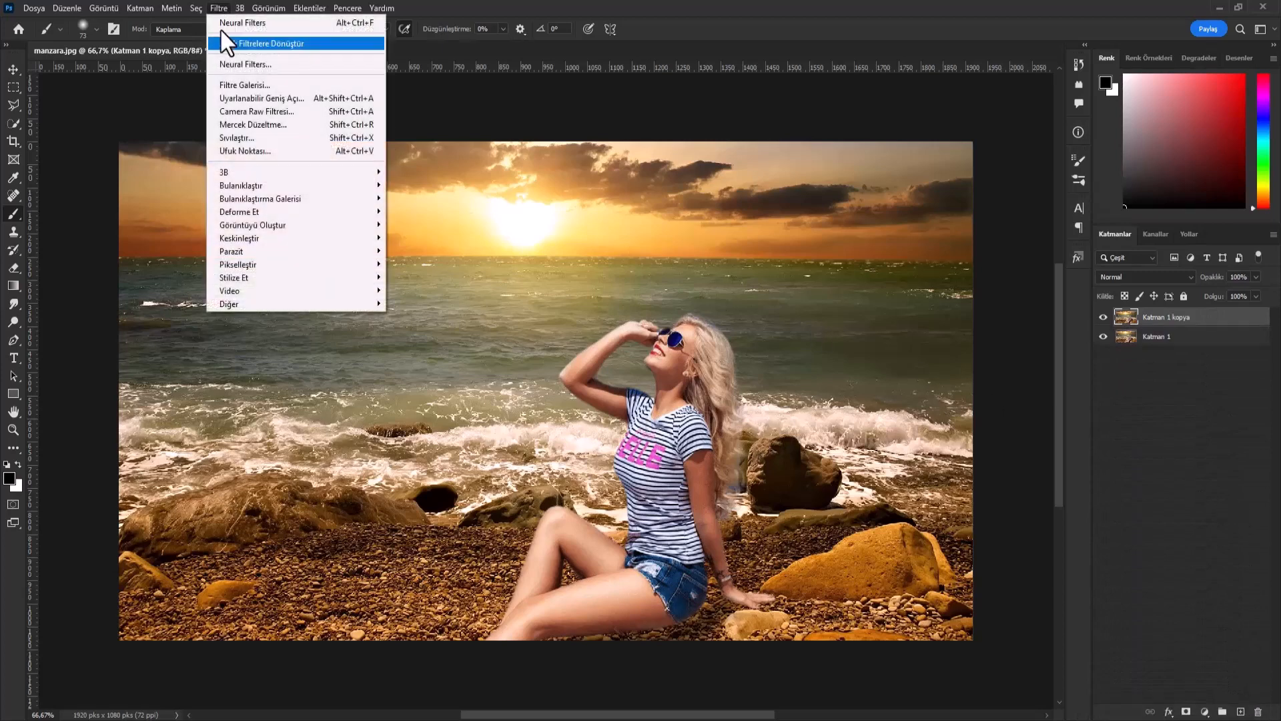
{"action": "mouse_move", "coordinate": [270, 302]}
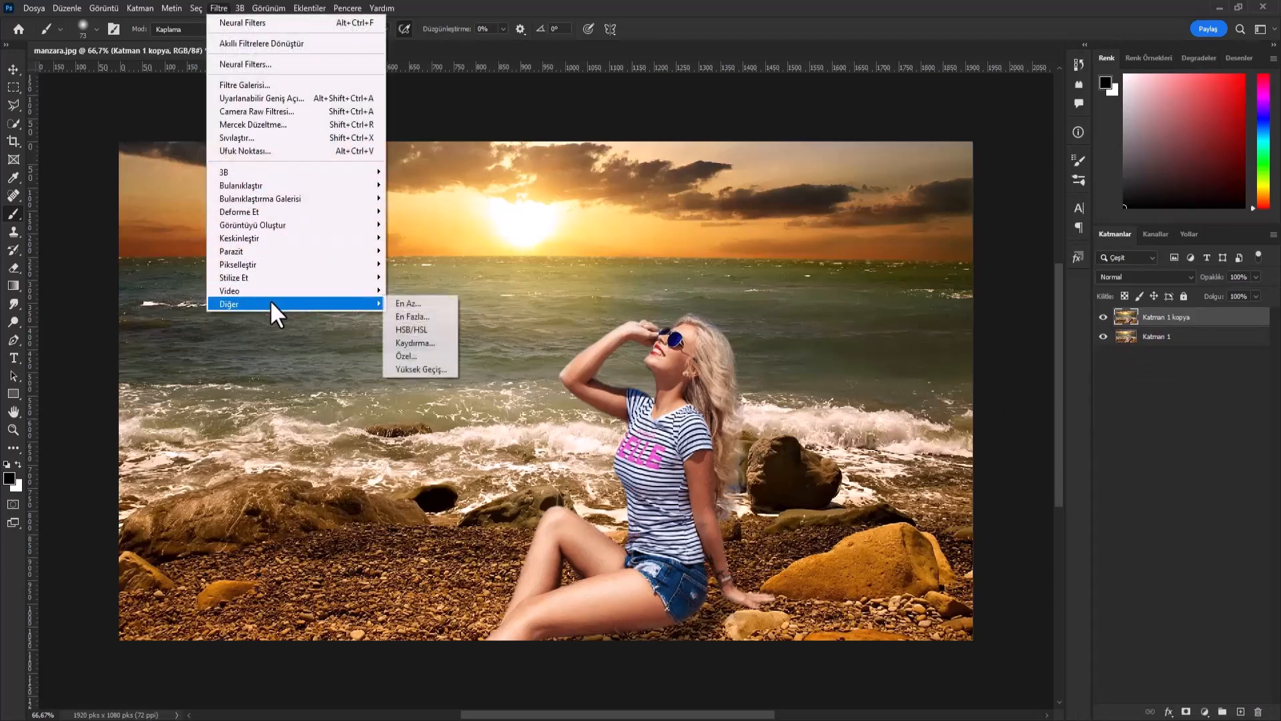
{"action": "left_click", "coordinate": [415, 369]}
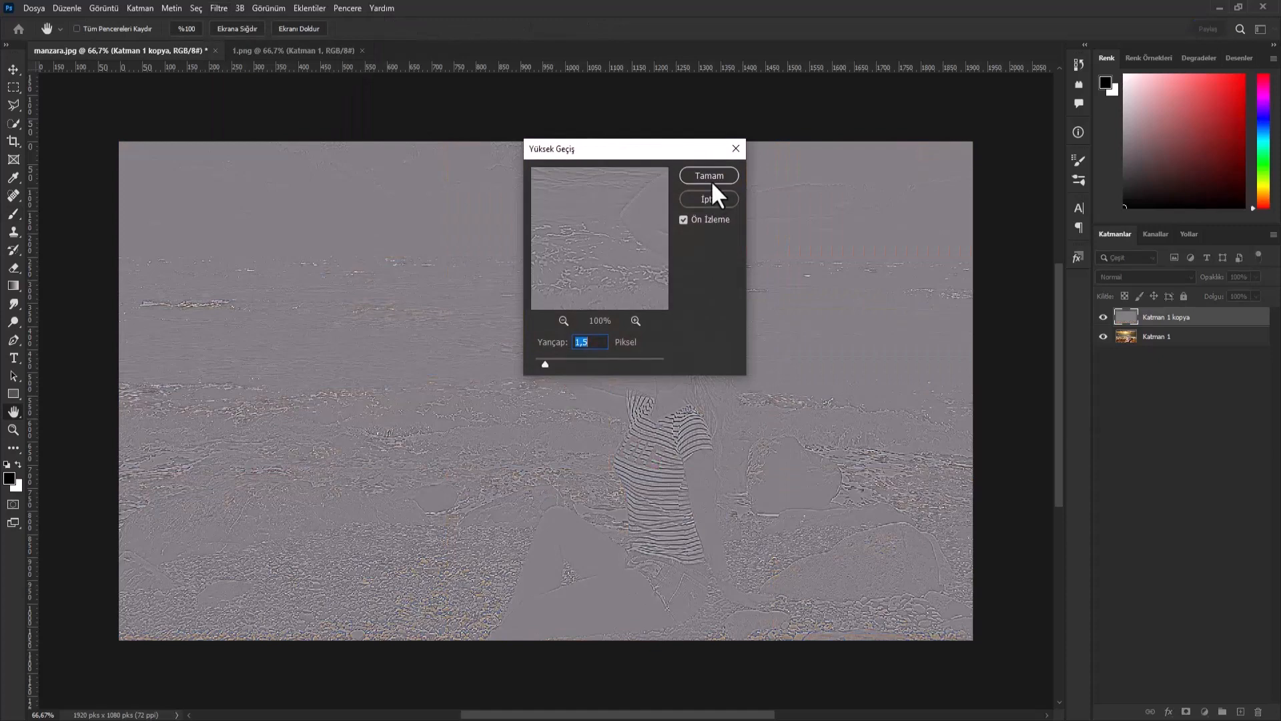
{"action": "left_click", "coordinate": [714, 179]}
{"action": "key", "text": "b"}
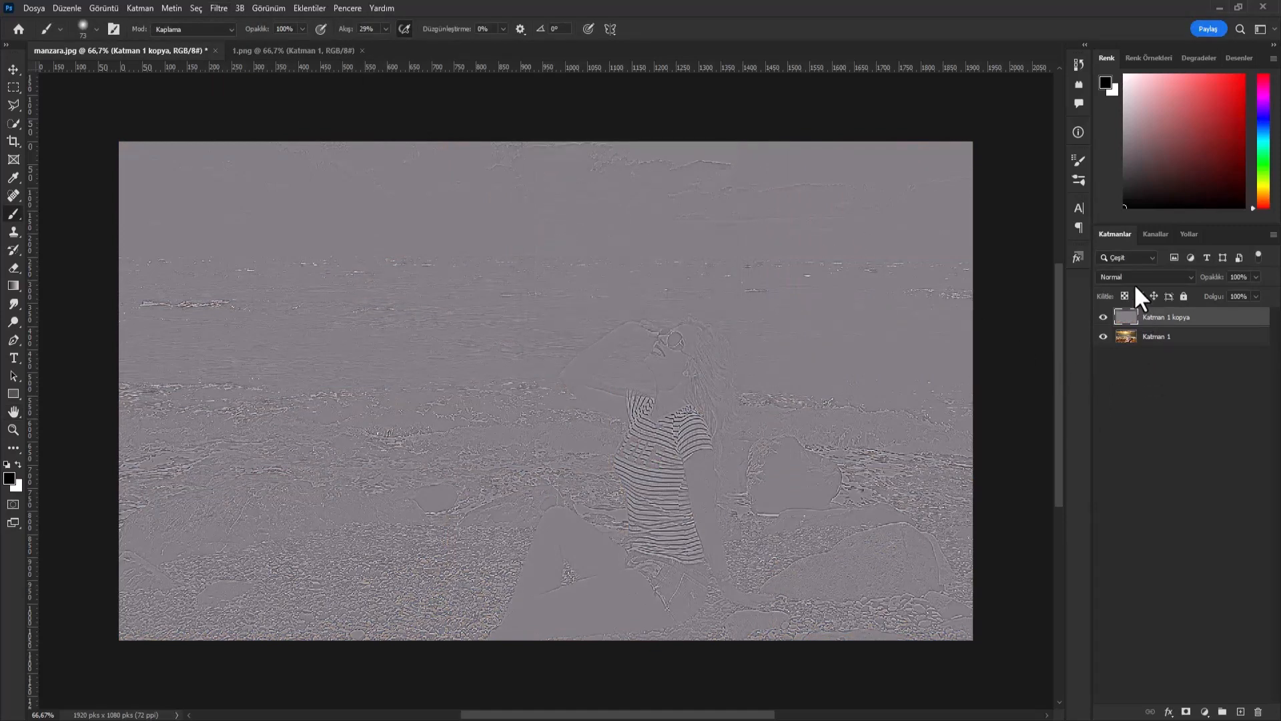
Set the blend mode of the High Pass copy of Katman 1 to Canlı Işık (Vivid Light)
{"action": "left_click", "coordinate": [1135, 283]}
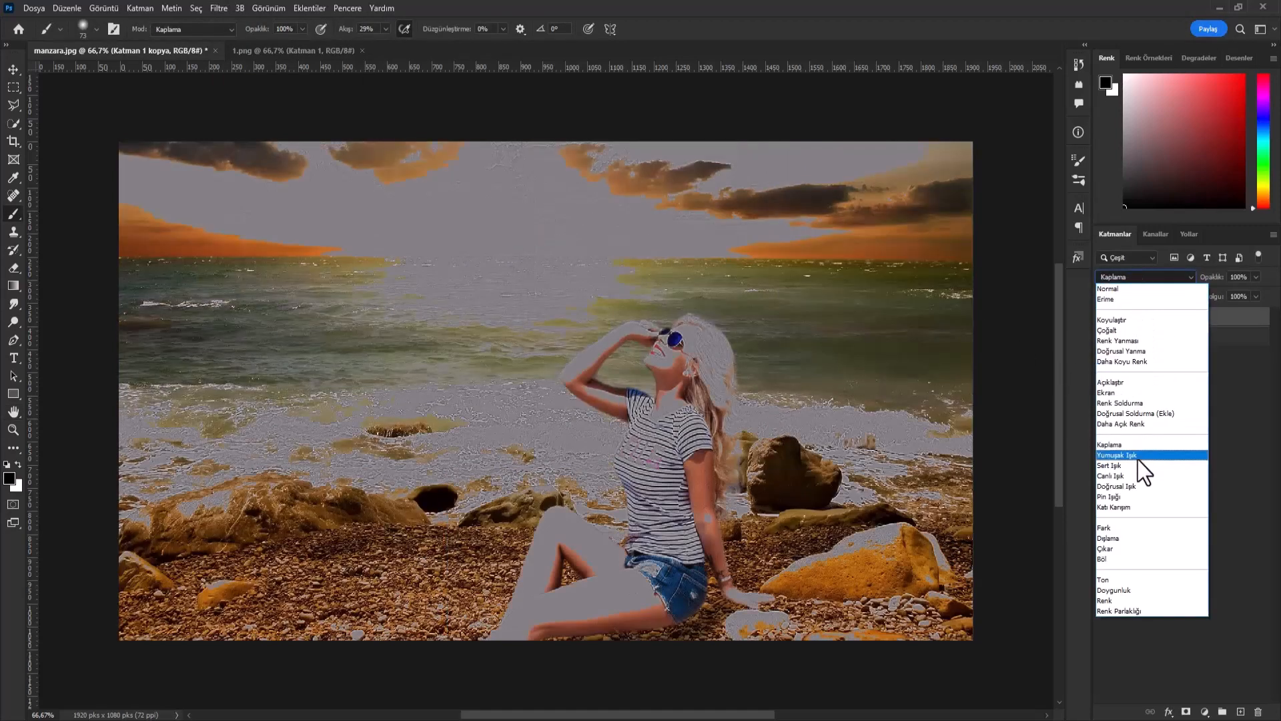
{"action": "left_click", "coordinate": [1135, 476]}
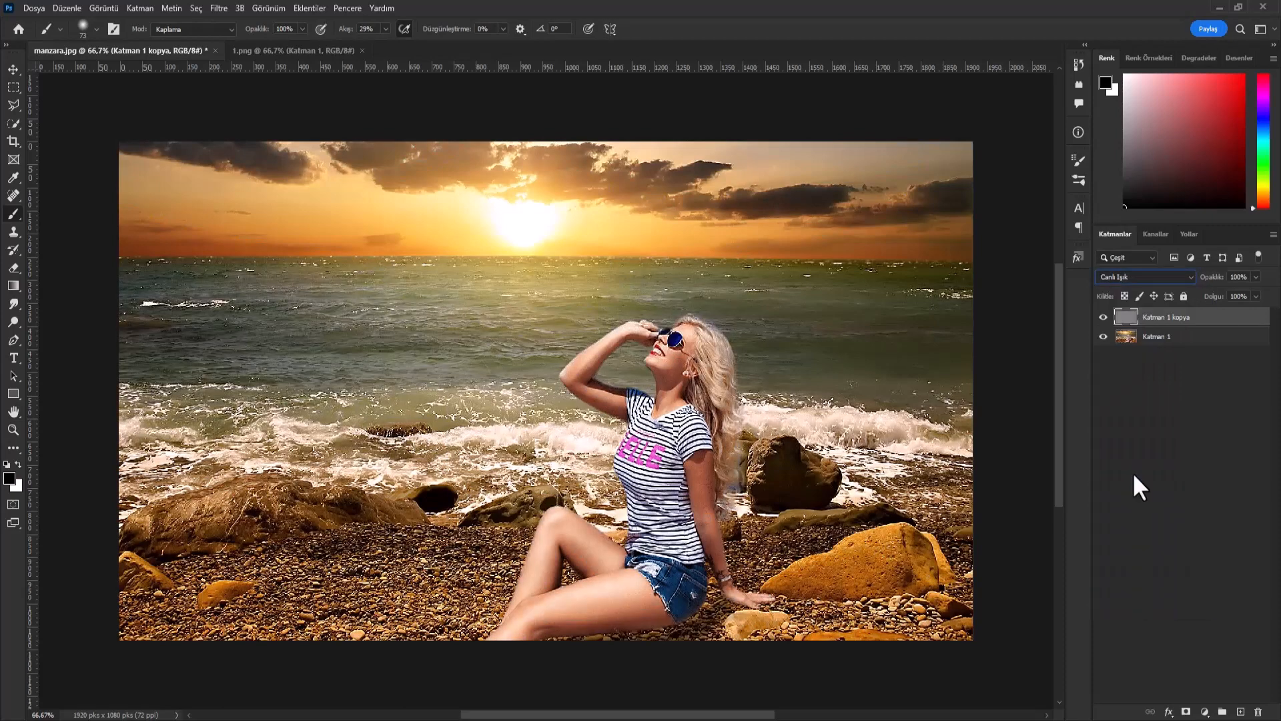